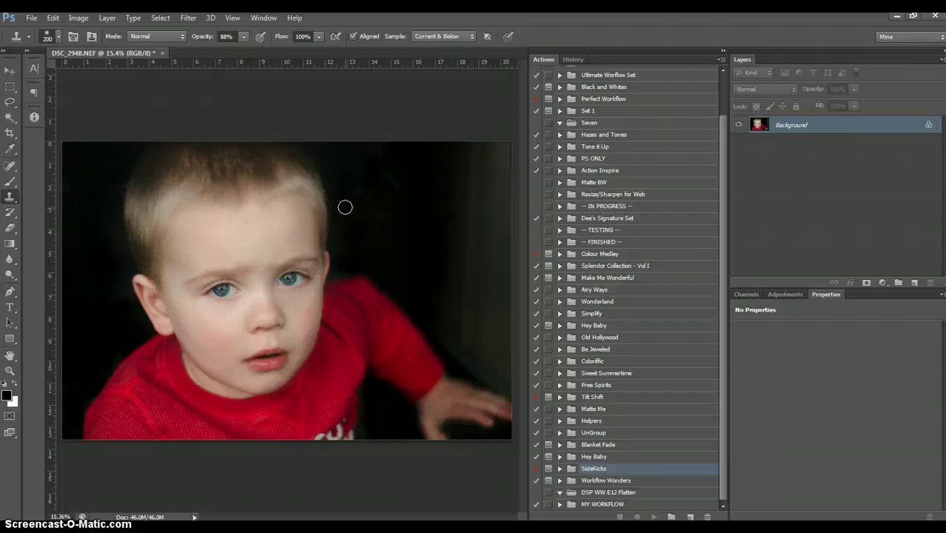
# Step: Add a Gradient Map adjustment layer above the Background photo
pyautogui.moveTo(345, 208)
pyautogui.mouseDown()
pyautogui.moveTo(351, 256)
pyautogui.moveTo(339, 265)
pyautogui.moveTo(348, 267)
pyautogui.moveTo(306, 263)
pyautogui.mouseUp()
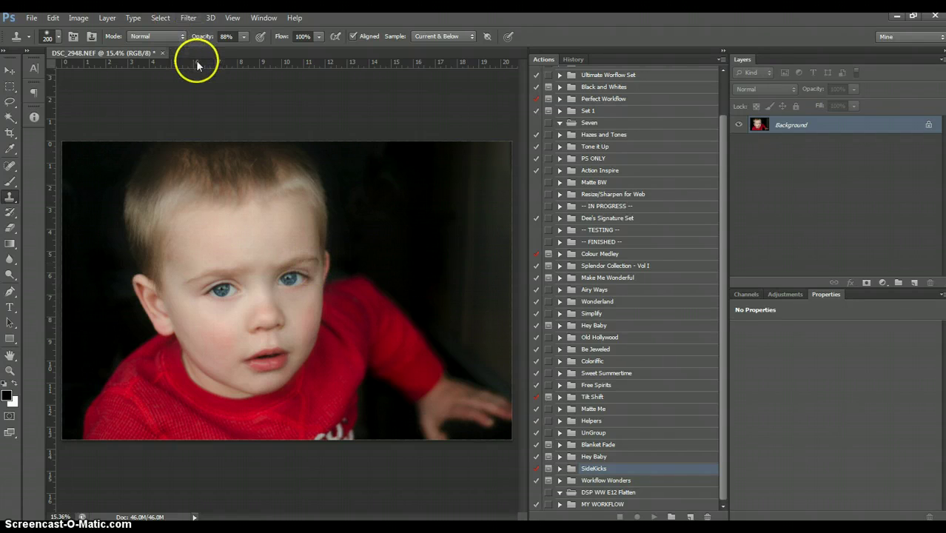
pyautogui.click(882, 283)
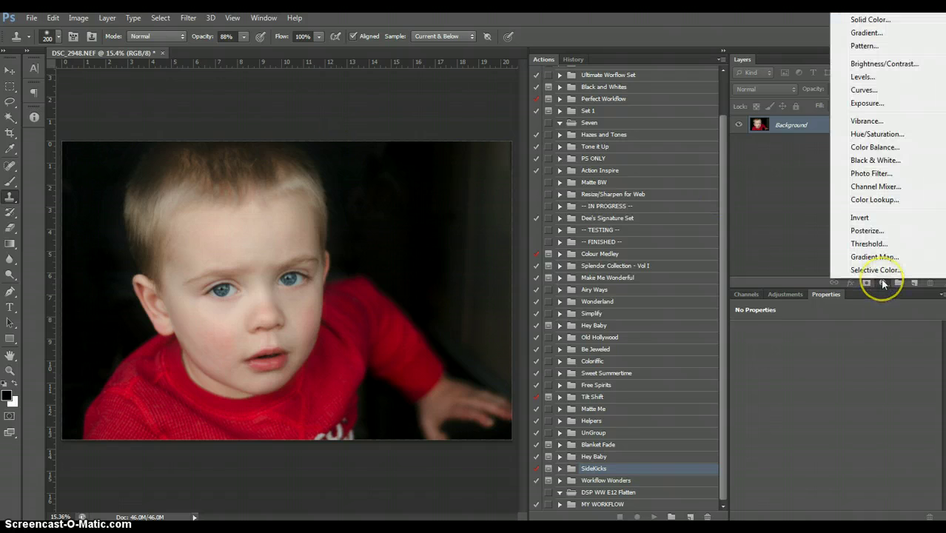
pyautogui.click(882, 282)
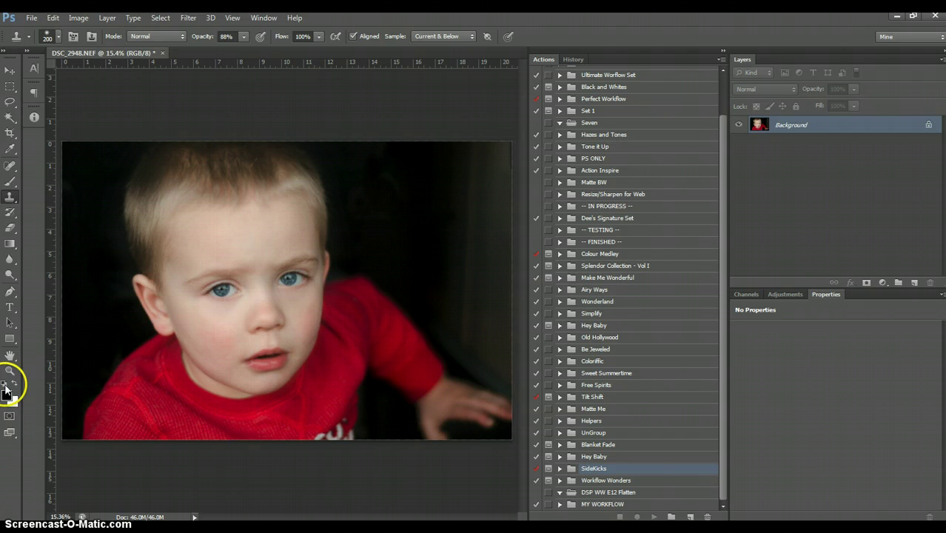
pyautogui.click(882, 282)
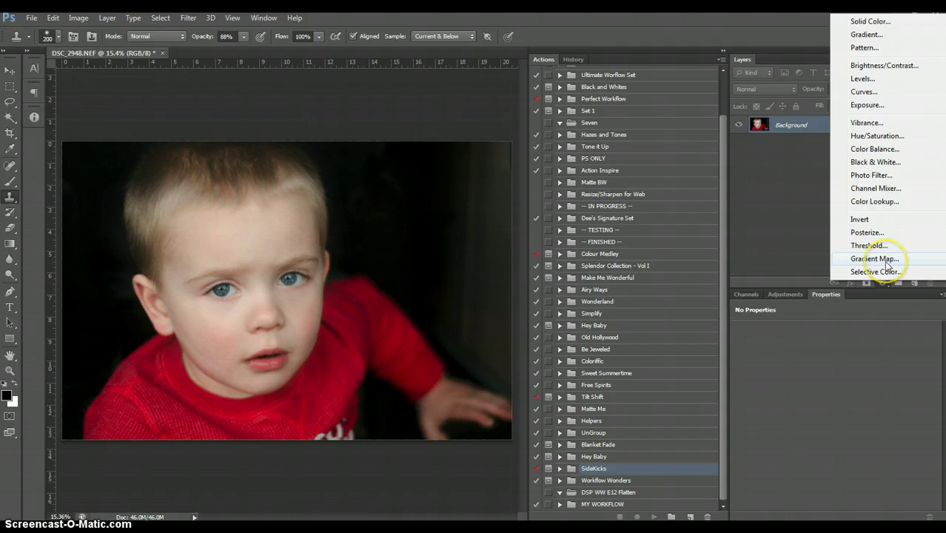
pyautogui.click(875, 258)
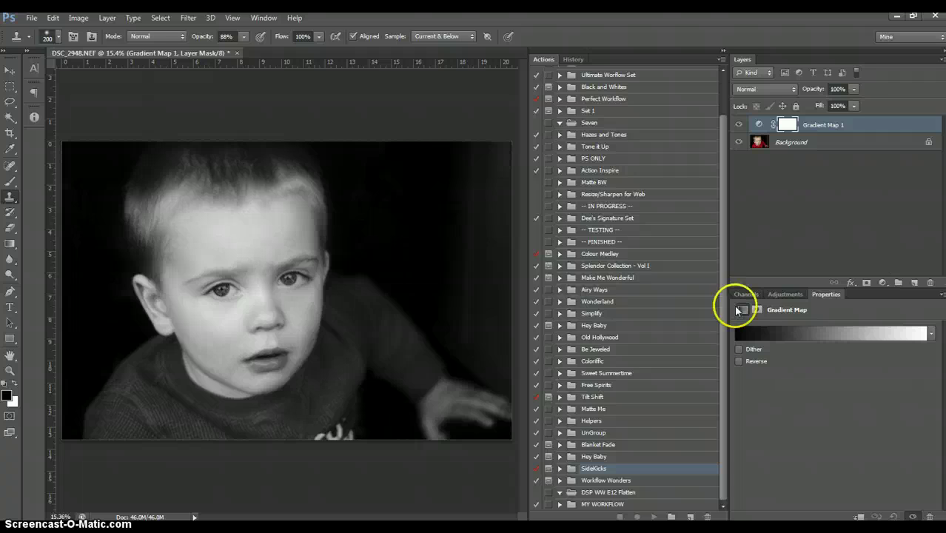
# Step: Open the map's black-to-white gradient for editing and move its black colour stop to a location of 6%
pyautogui.click(815, 333)
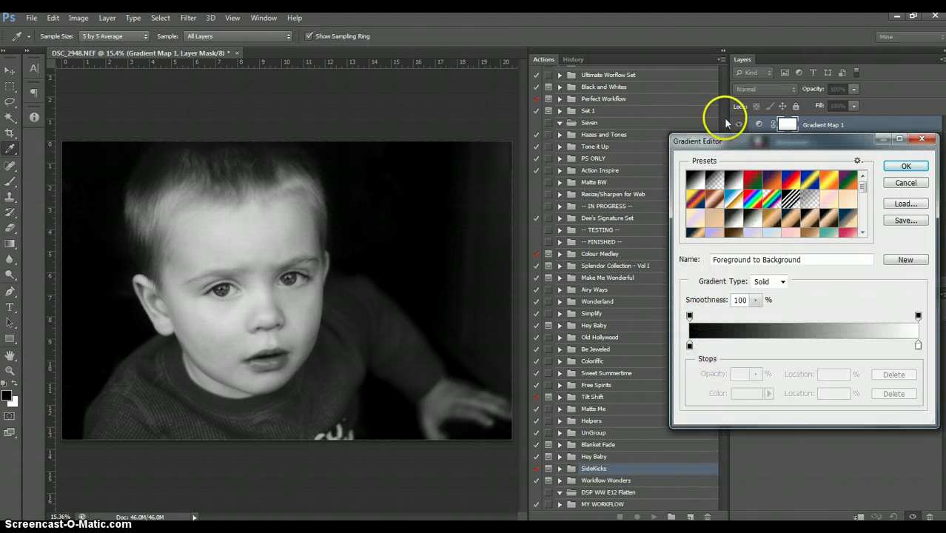
pyautogui.moveTo(729, 142); pyautogui.dragTo(570, 120)
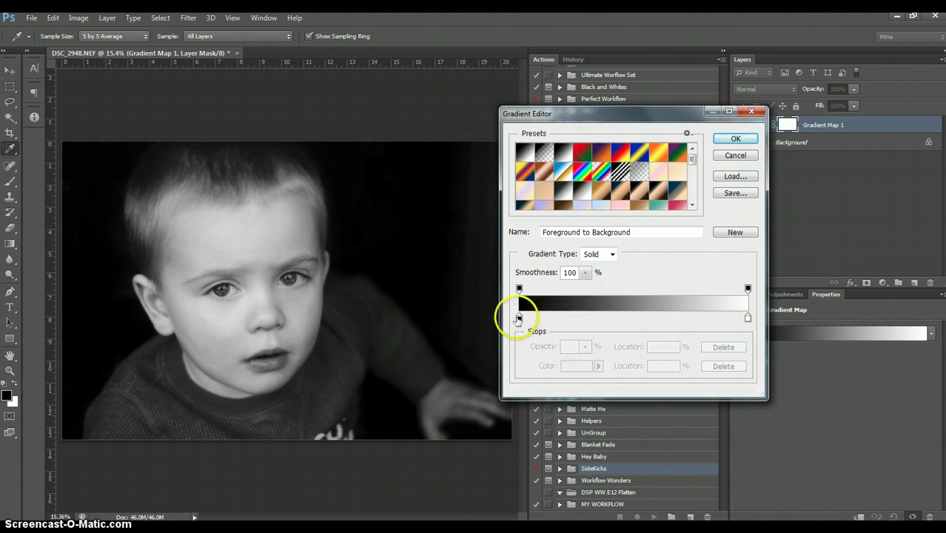
pyautogui.click(519, 317)
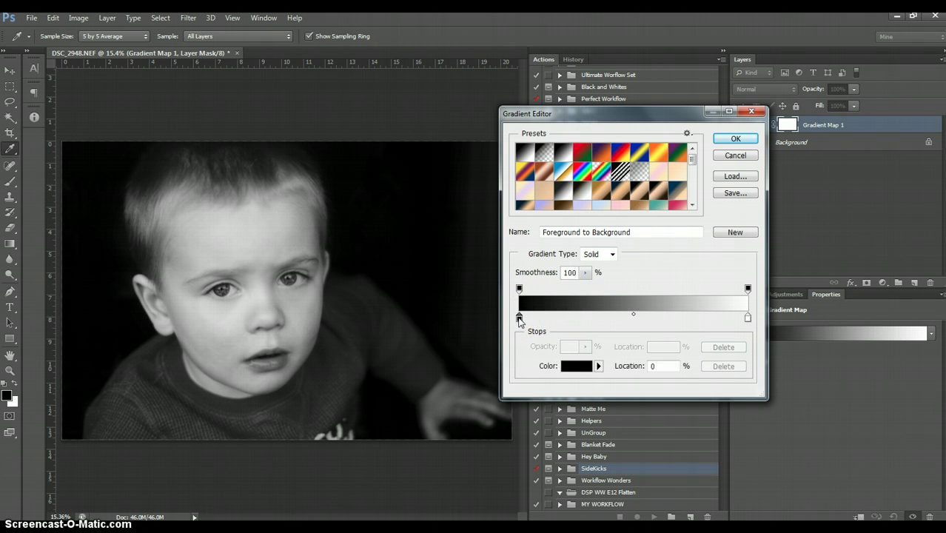
pyautogui.click(519, 318)
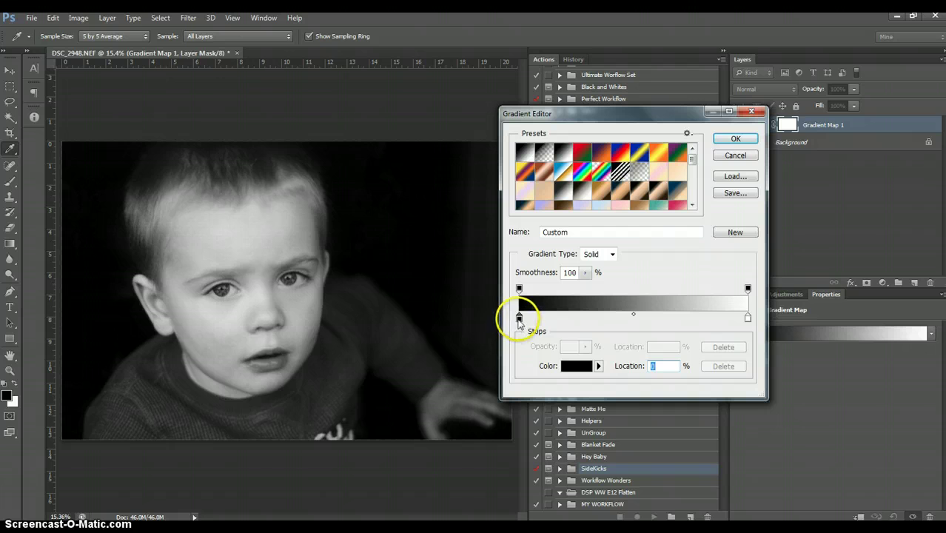
pyautogui.moveTo(519, 320); pyautogui.dragTo(555, 319)
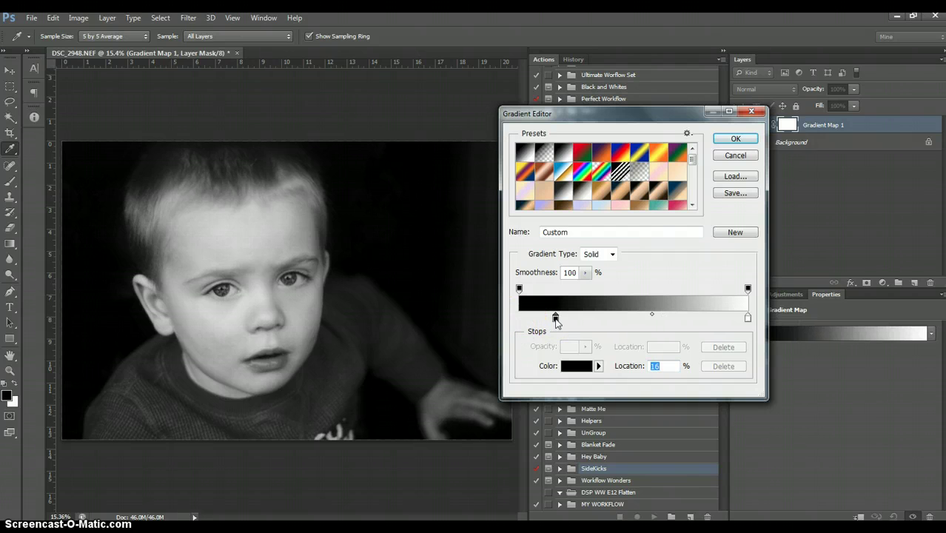
pyautogui.doubleClick(555, 317)
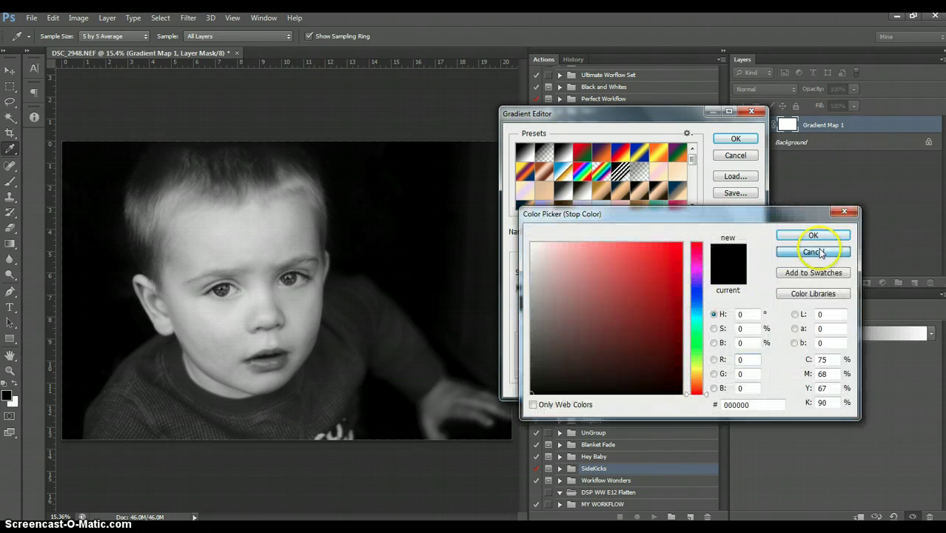
pyautogui.click(783, 238)
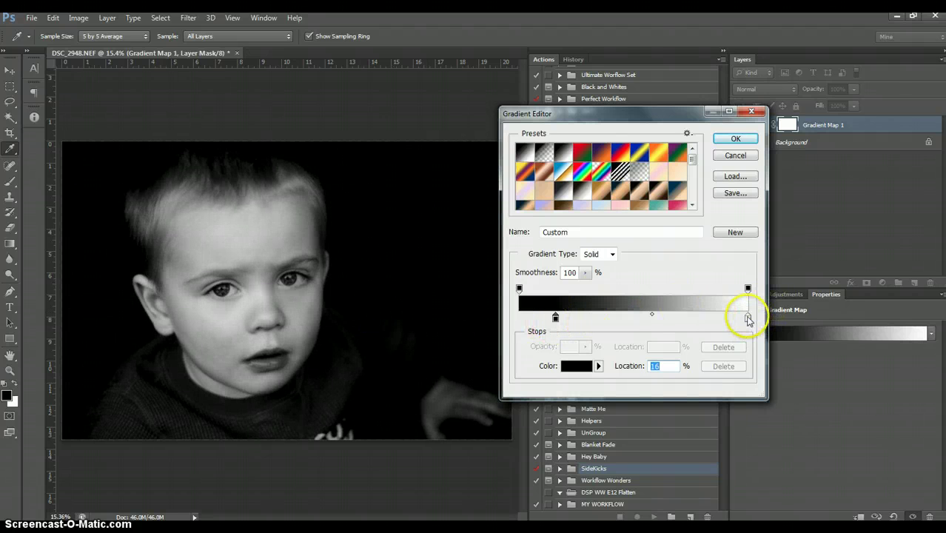
pyautogui.moveTo(551, 325); pyautogui.dragTo(532, 319)
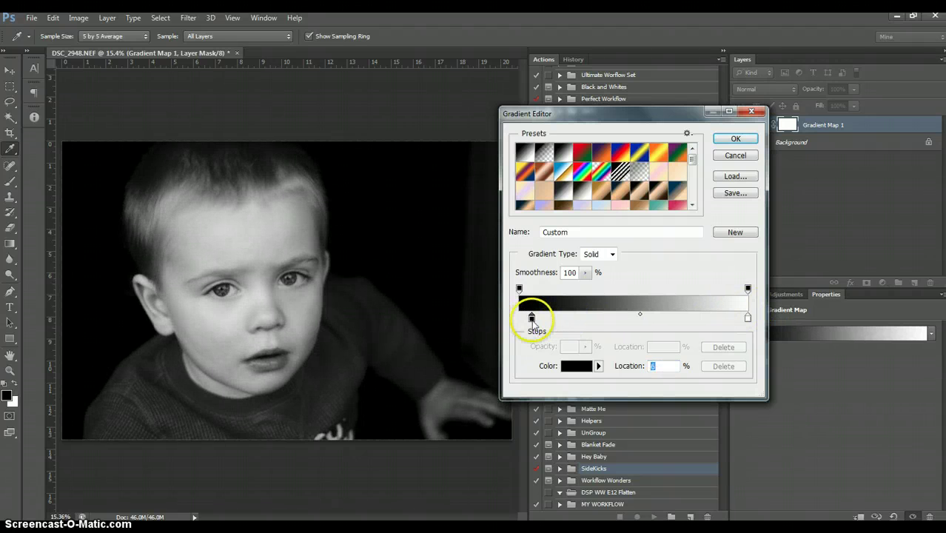
# Step: Move the gradient's white colour stop to 92% and set the colour midpoint's location to 45%
pyautogui.click(747, 318)
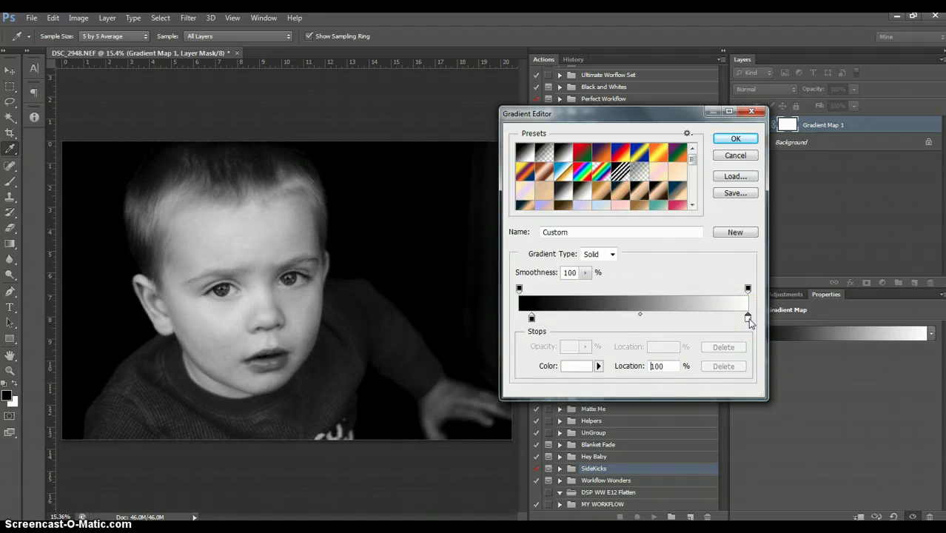
pyautogui.moveTo(748, 319); pyautogui.dragTo(729, 320)
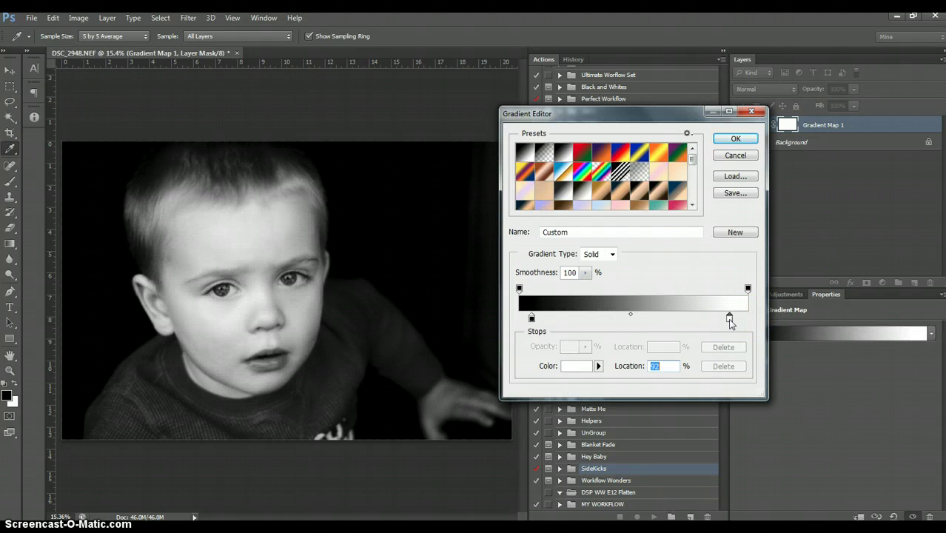
pyautogui.moveTo(631, 316); pyautogui.dragTo(648, 316)
pyautogui.click(648, 315)
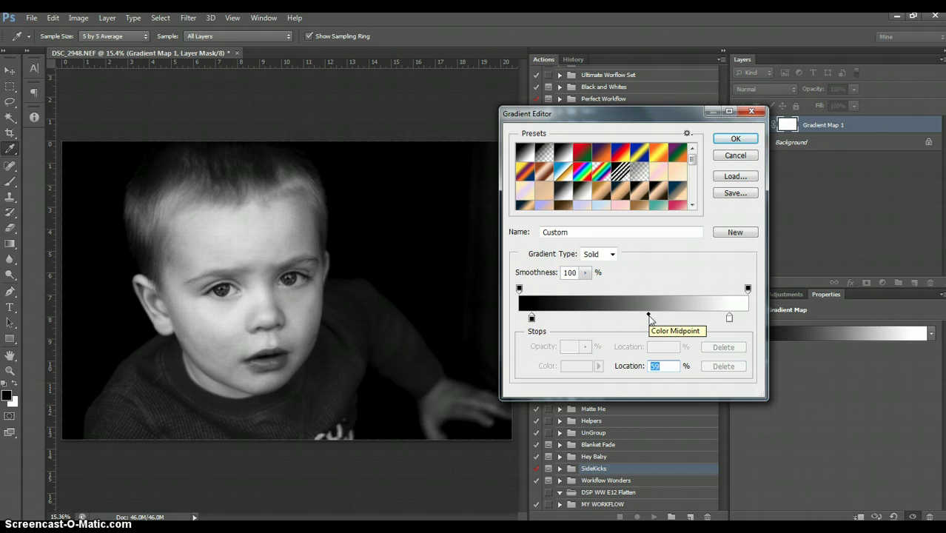
pyautogui.write('35')
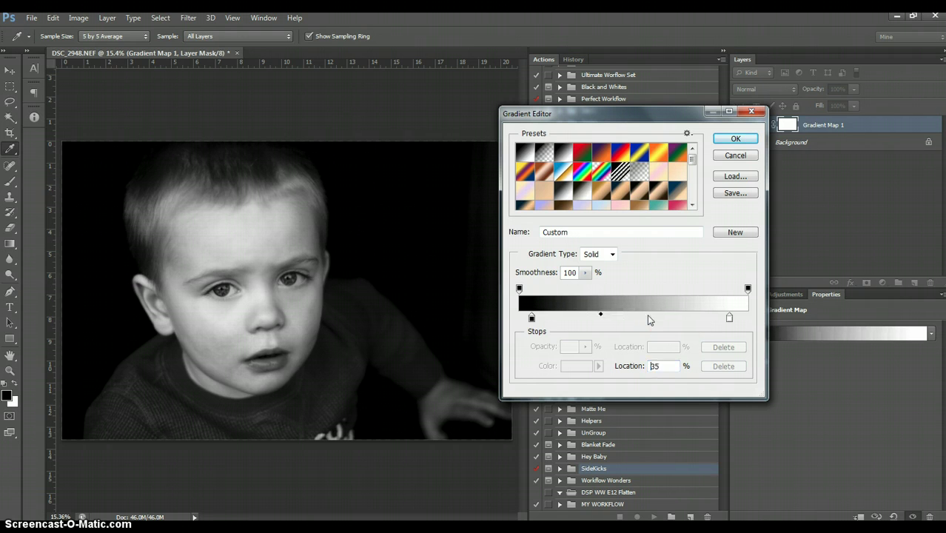
pyautogui.moveTo(605, 315); pyautogui.dragTo(607, 315)
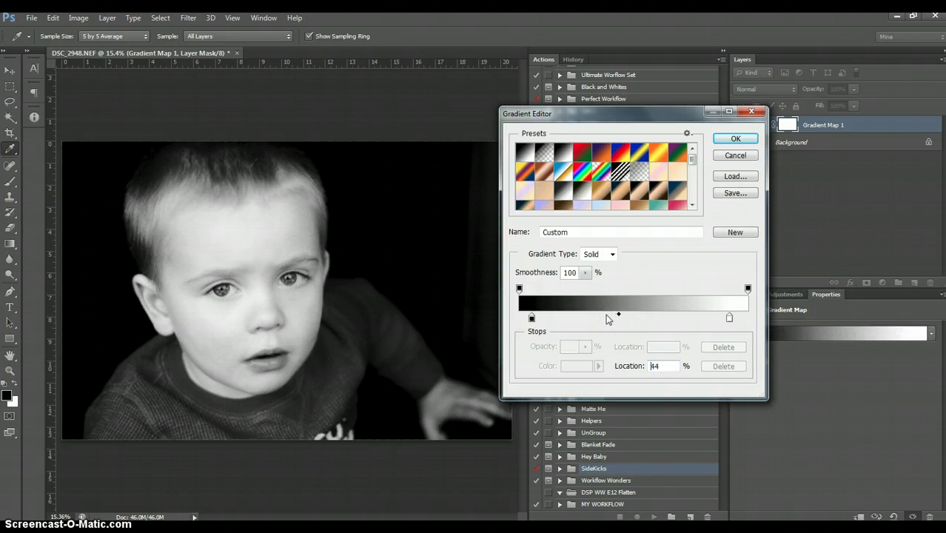
pyautogui.moveTo(616, 316); pyautogui.dragTo(621, 319)
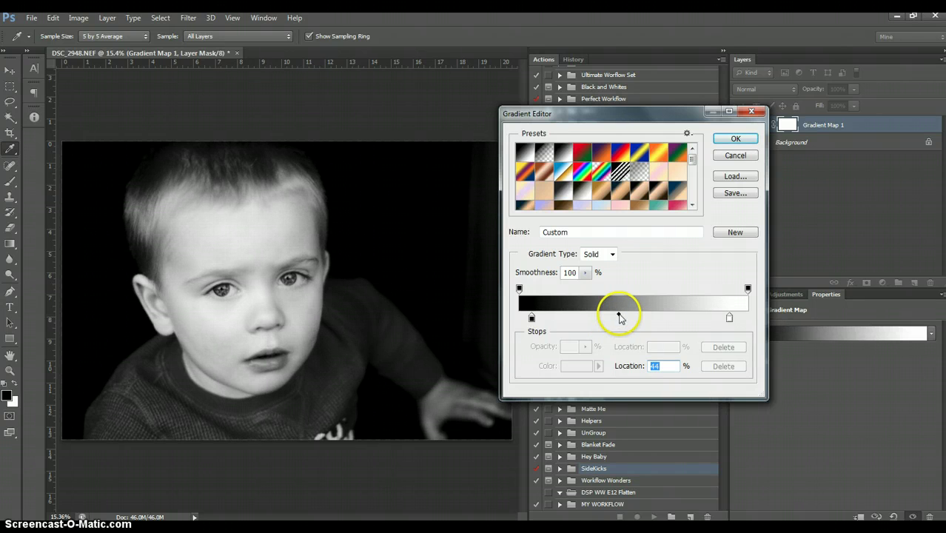
pyautogui.click(620, 317)
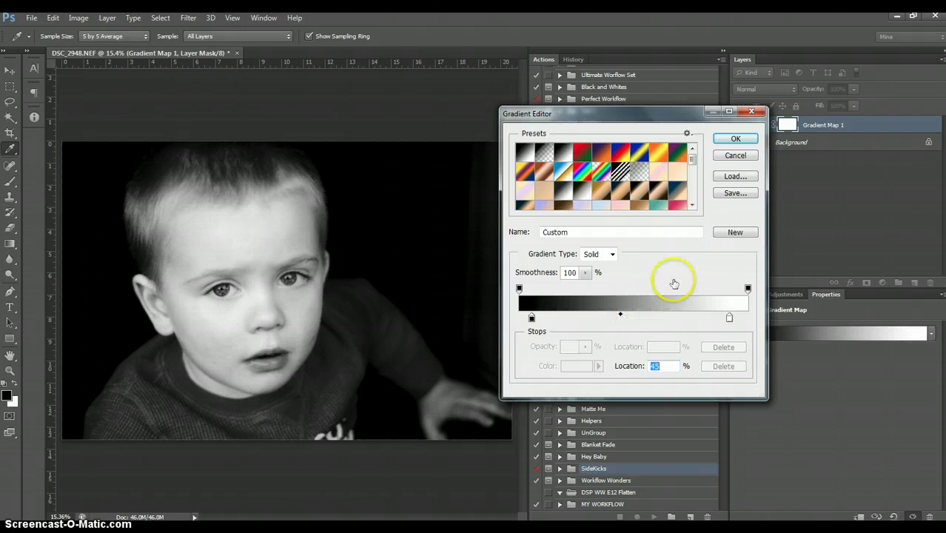
# Step: Name the edited gradient "My BW" and save it as a new preset
pyautogui.doubleClick(607, 232)
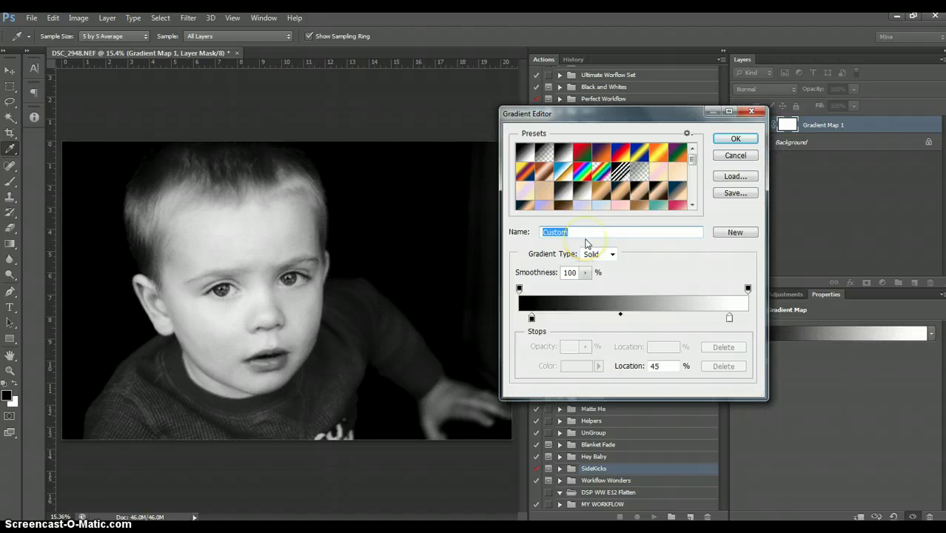
pyautogui.write('My BW')
pyautogui.click(735, 232)
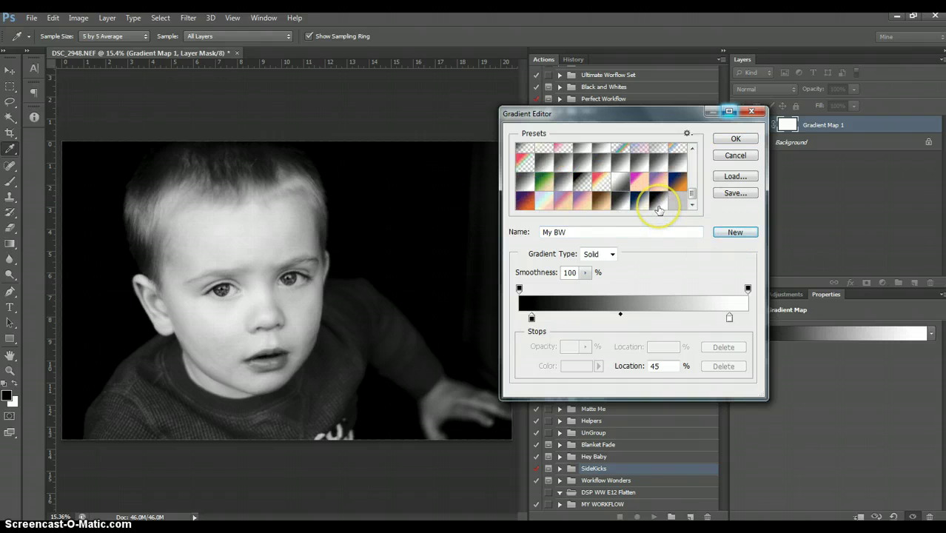
# Step: Compare the My BW preset with the faded dark-grey to white preset on the photo, ending on My BW
pyautogui.click(658, 201)
pyautogui.click(618, 199)
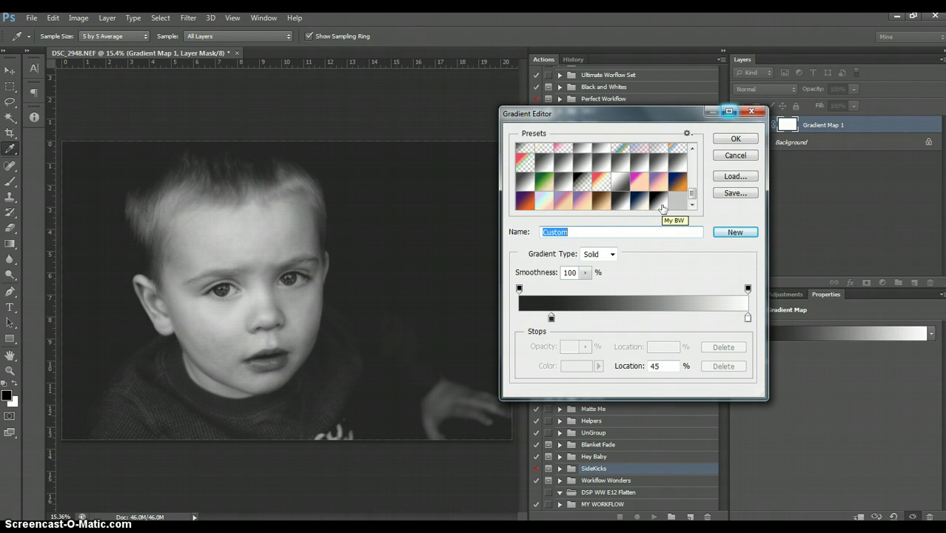
pyautogui.click(662, 207)
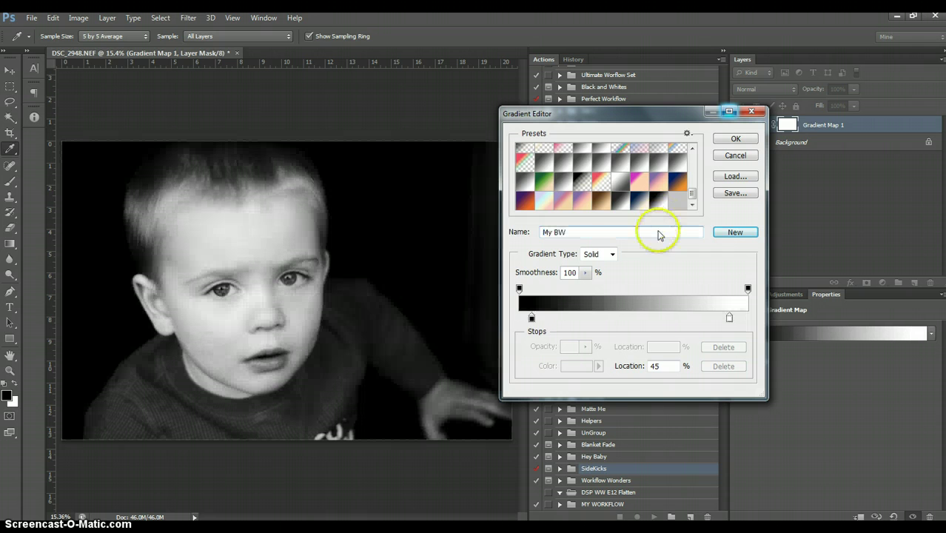
pyautogui.click(619, 206)
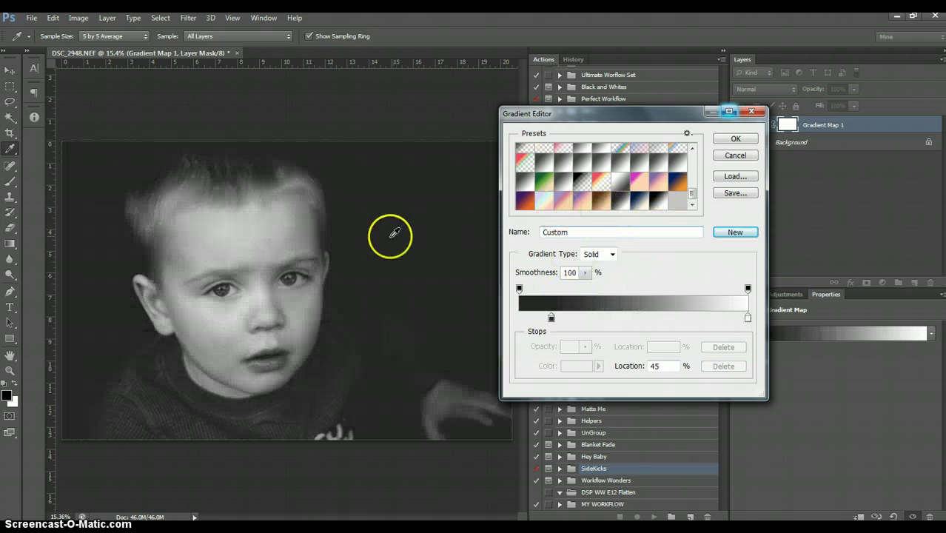
pyautogui.click(551, 318)
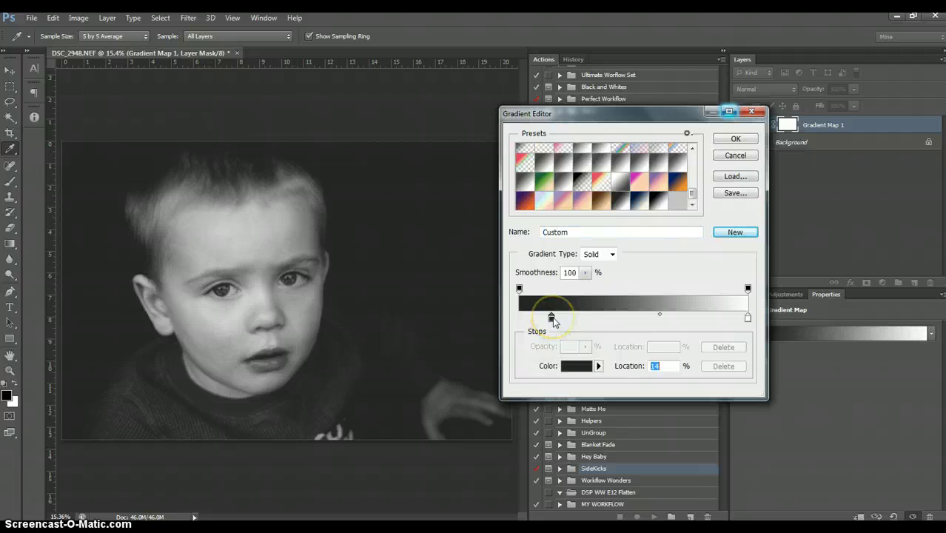
pyautogui.click(667, 201)
# Step: Try dark grey 1b1b1b as the colour of the My BW gradient's black stop and discard the change
pyautogui.click(532, 317)
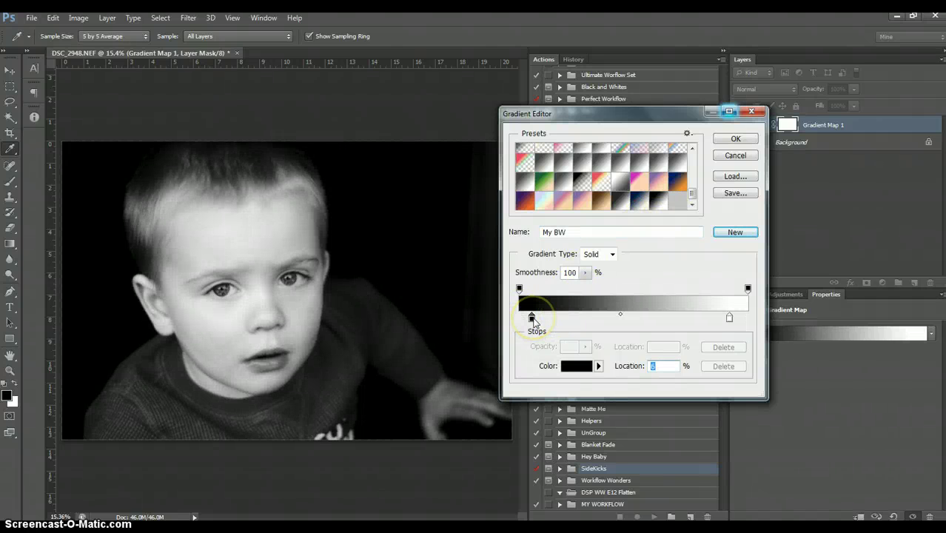
pyautogui.doubleClick(531, 318)
pyautogui.moveTo(573, 348); pyautogui.dragTo(523, 382)
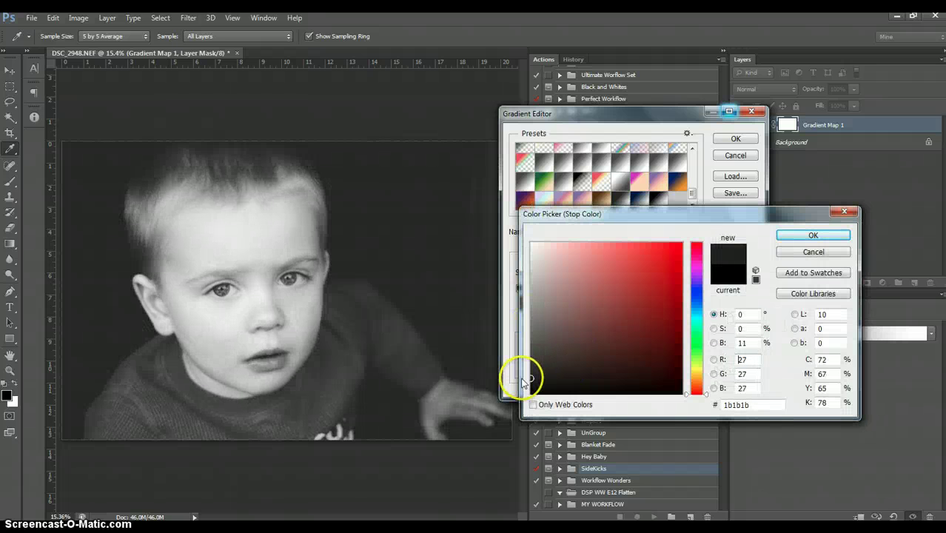
pyautogui.click(793, 254)
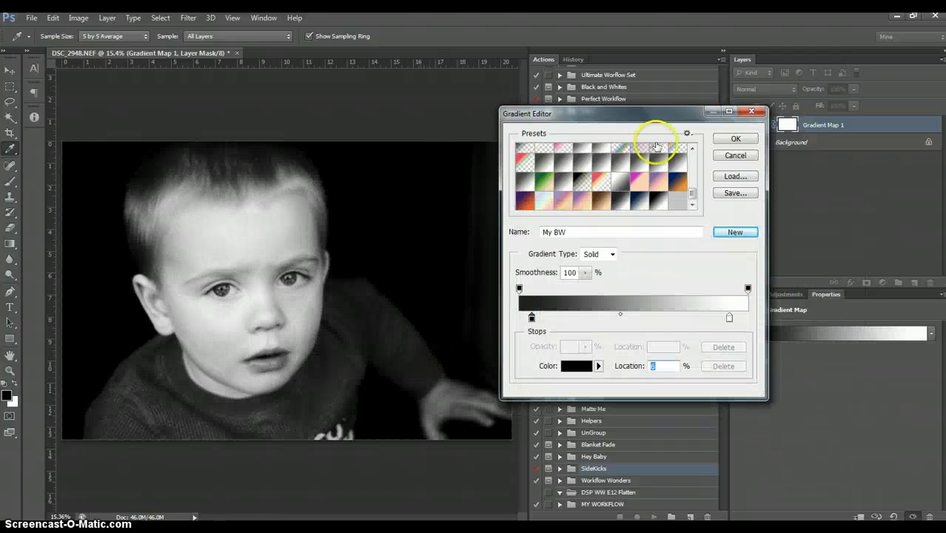
# Step: Apply the My BW gradient to the Gradient Map layer and compare the photo with the layer hidden and shown
pyautogui.click(727, 140)
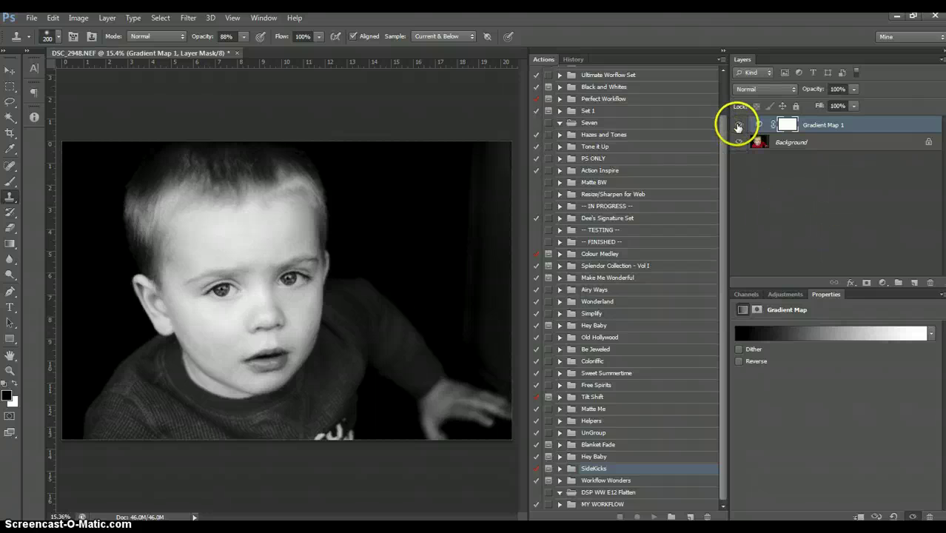
pyautogui.click(738, 125)
pyautogui.click(737, 125)
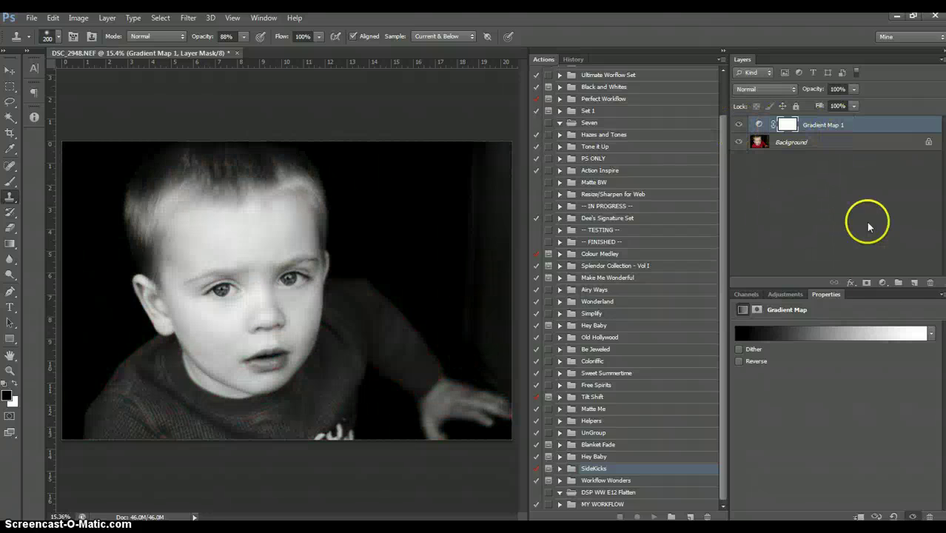
# Step: Rename the Gradient Map adjustment layer as "BW Conversion"
pyautogui.doubleClick(821, 125)
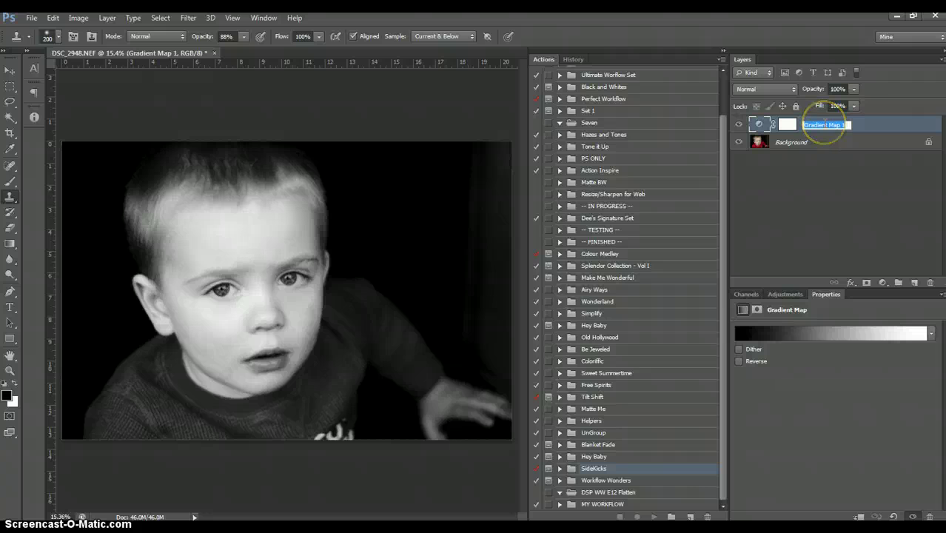
pyautogui.write('BW Conversion')
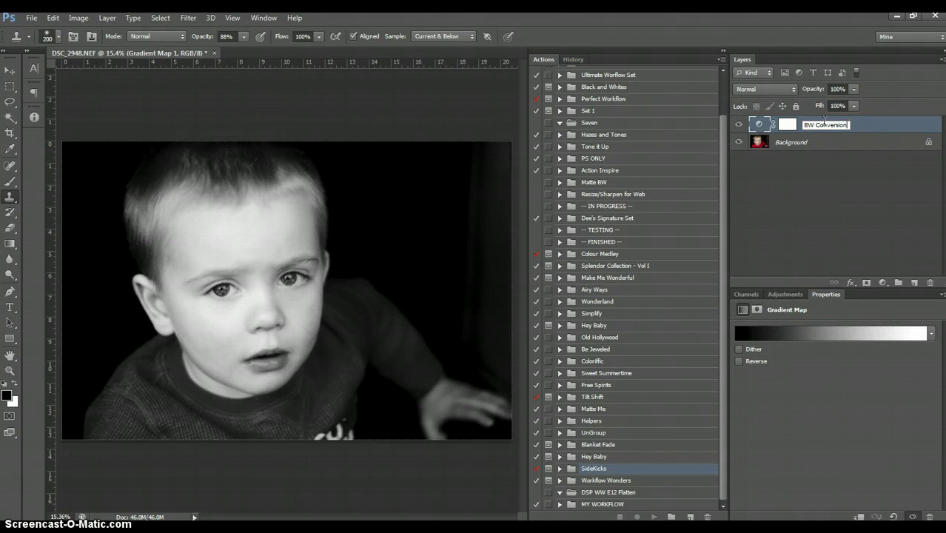
pyautogui.press('Return')
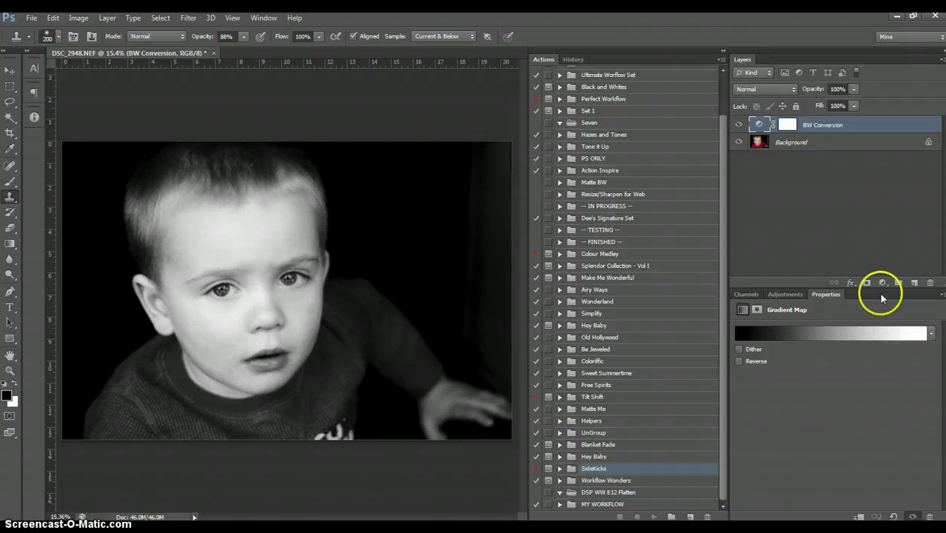
# Step: Compare the photo with the BW Conversion layer hidden and shown
pyautogui.click(794, 143)
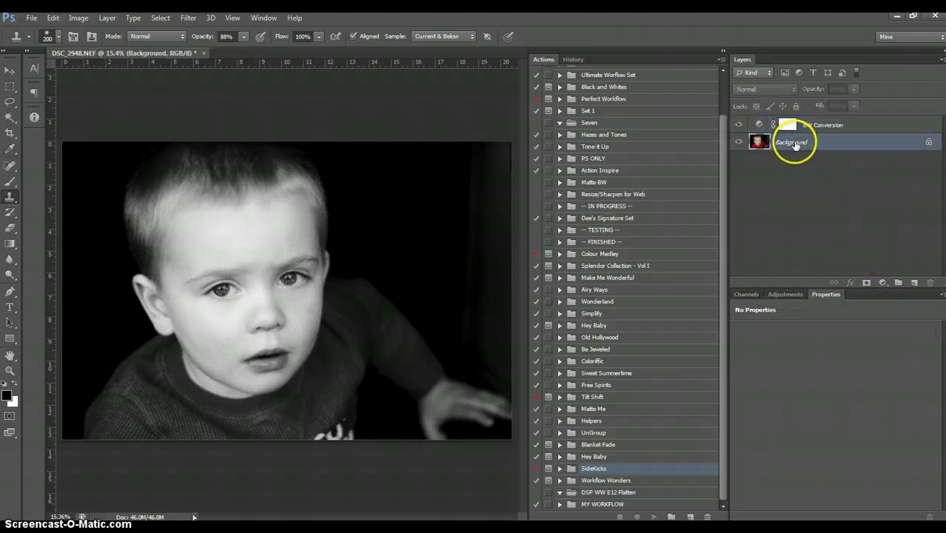
pyautogui.click(739, 126)
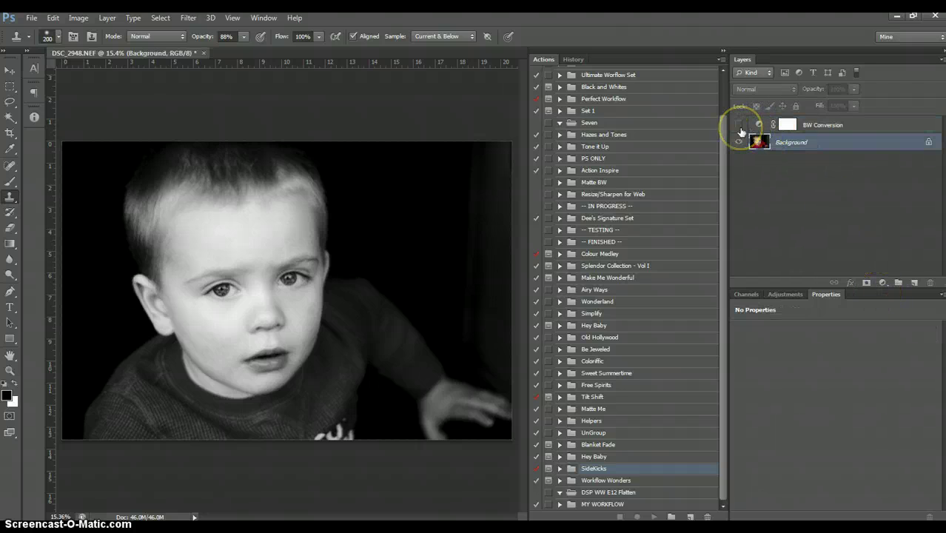
pyautogui.click(740, 126)
# Step: Add a Brightness/Contrast adjustment layer above BW Conversion with its contrast set to 31
pyautogui.click(860, 127)
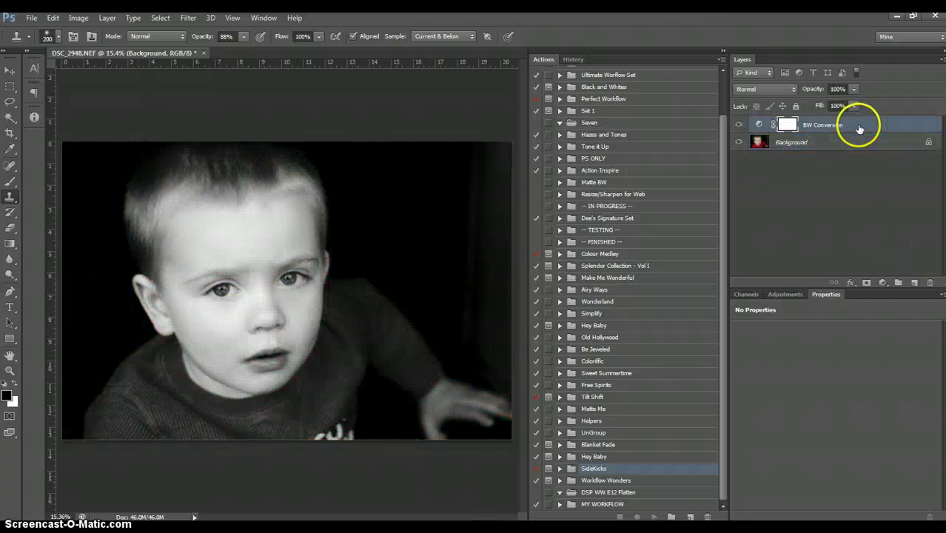
pyautogui.click(883, 281)
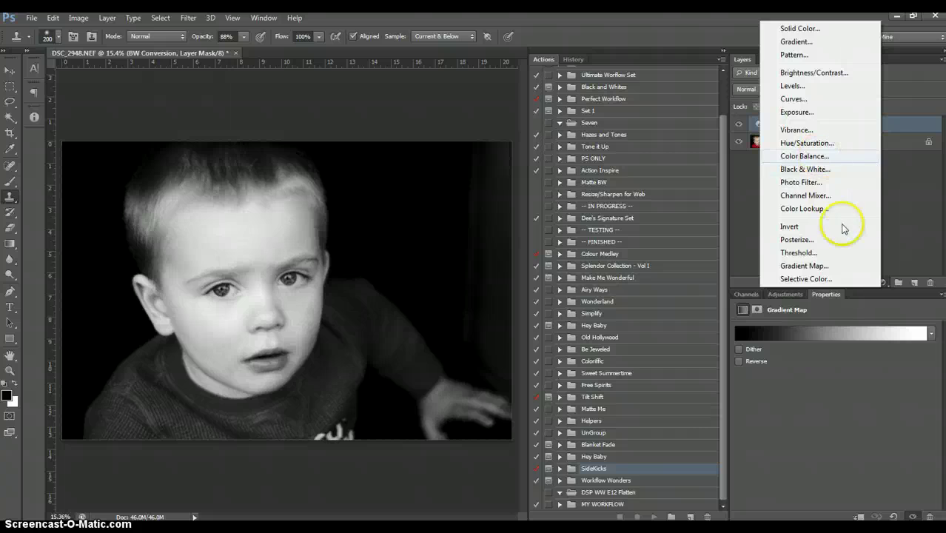
pyautogui.click(809, 74)
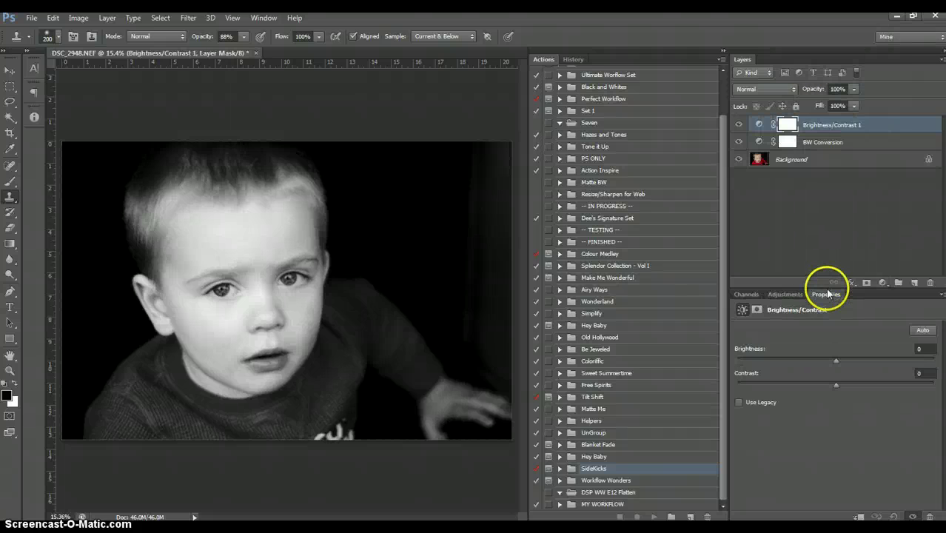
pyautogui.moveTo(851, 386); pyautogui.dragTo(864, 391)
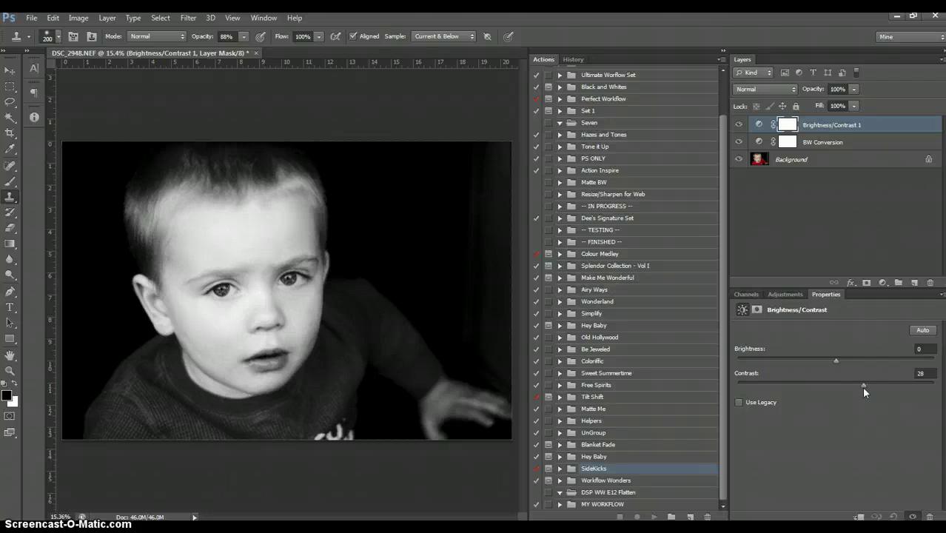
pyautogui.moveTo(863, 392); pyautogui.dragTo(867, 388)
# Step: Set the Brightness/Contrast layer to the Overlay blend mode at 22% opacity
pyautogui.click(774, 89)
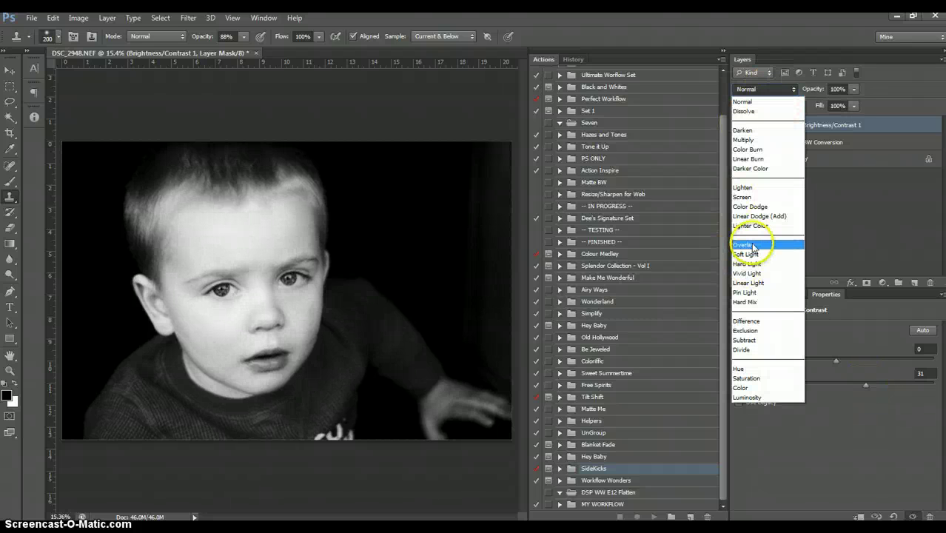
pyautogui.click(753, 245)
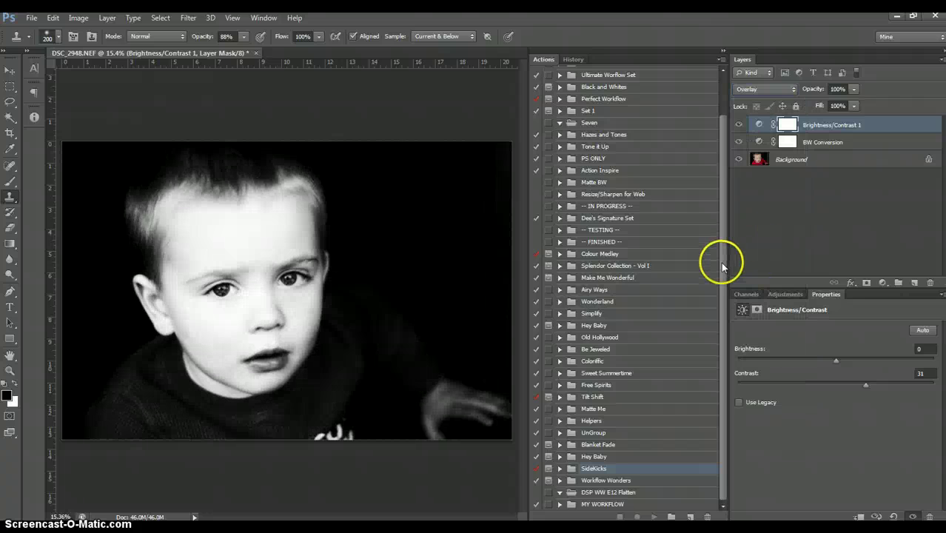
pyautogui.click(854, 89)
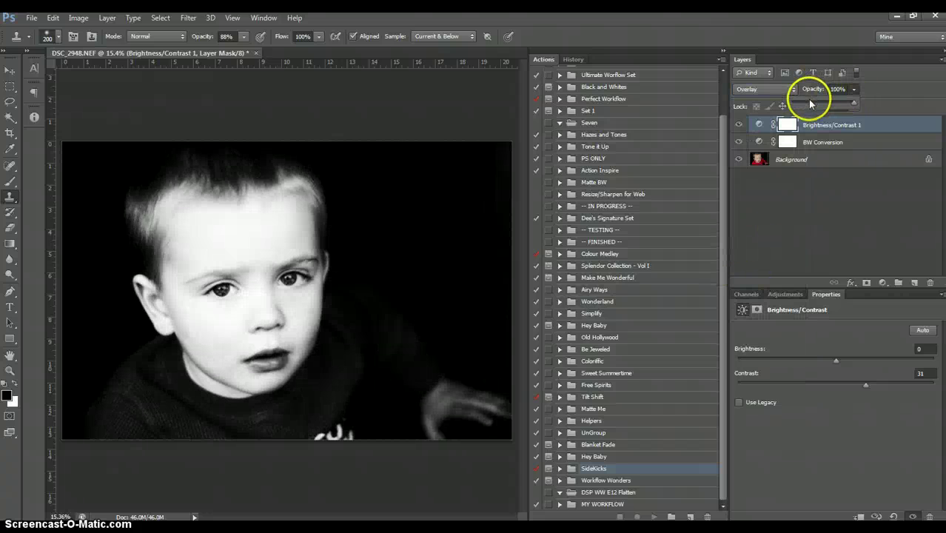
pyautogui.click(809, 104)
pyautogui.moveTo(810, 105); pyautogui.dragTo(809, 105)
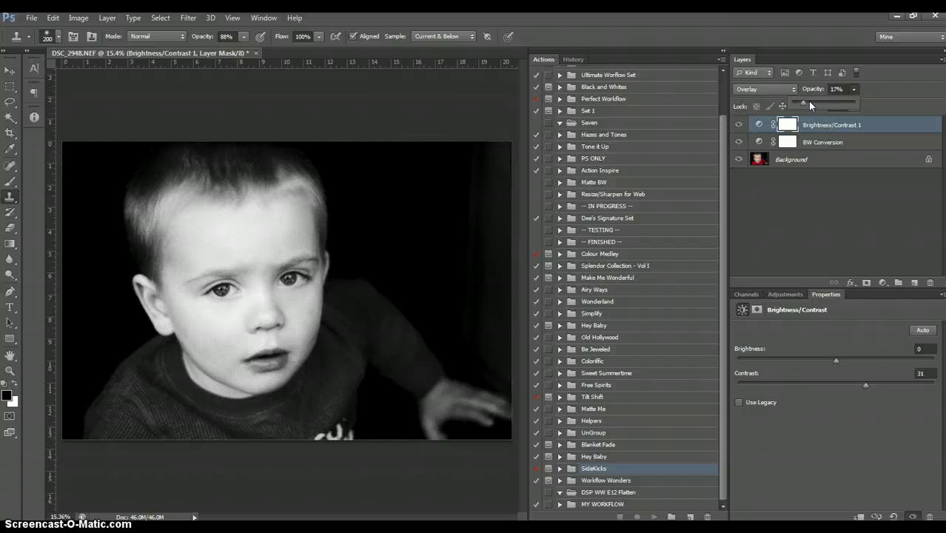
# Step: Compare the photo with the Brightness/Contrast layer hidden and shown
pyautogui.click(739, 125)
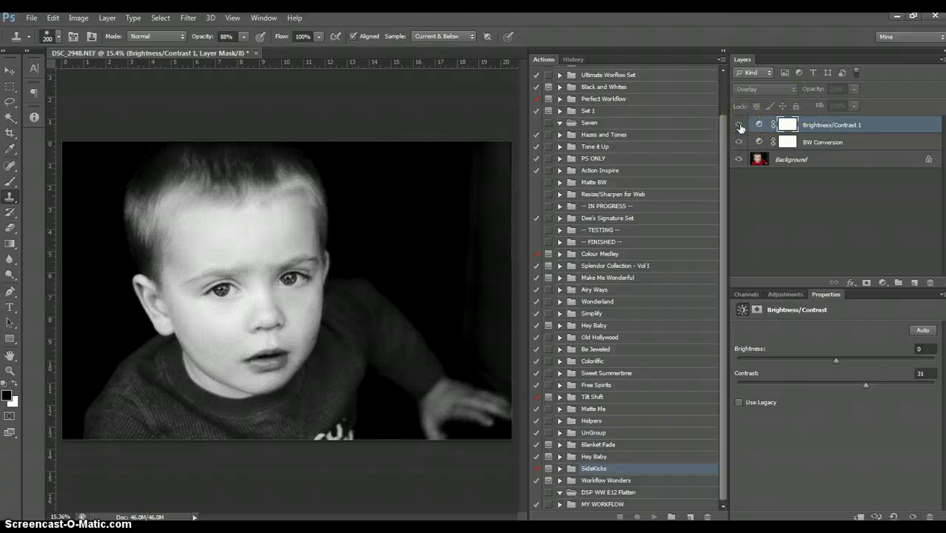
pyautogui.click(739, 125)
pyautogui.click(739, 125)
pyautogui.click(739, 125)
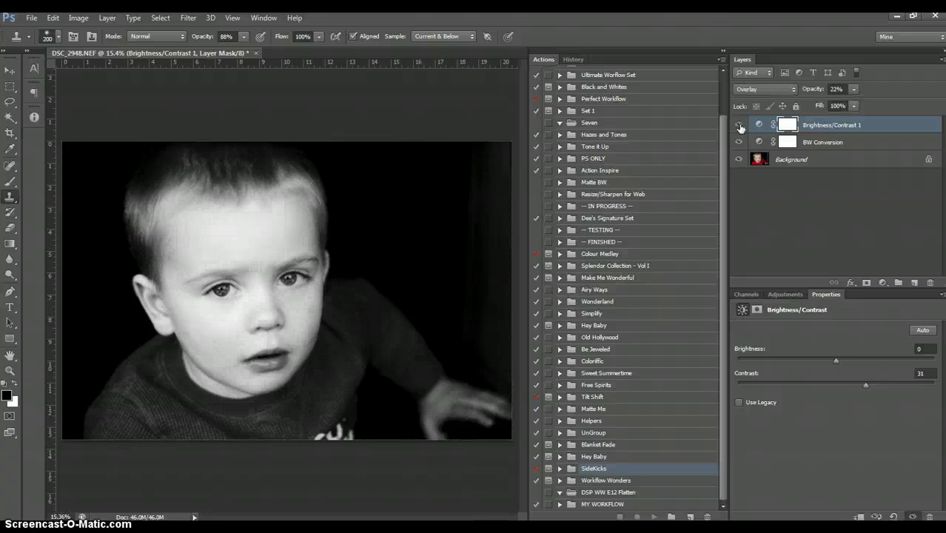
# Step: Add a white (ffffff) Solid Color fill layer on top at 8% opacity and compare the photo with it hidden and shown
pyautogui.click(881, 282)
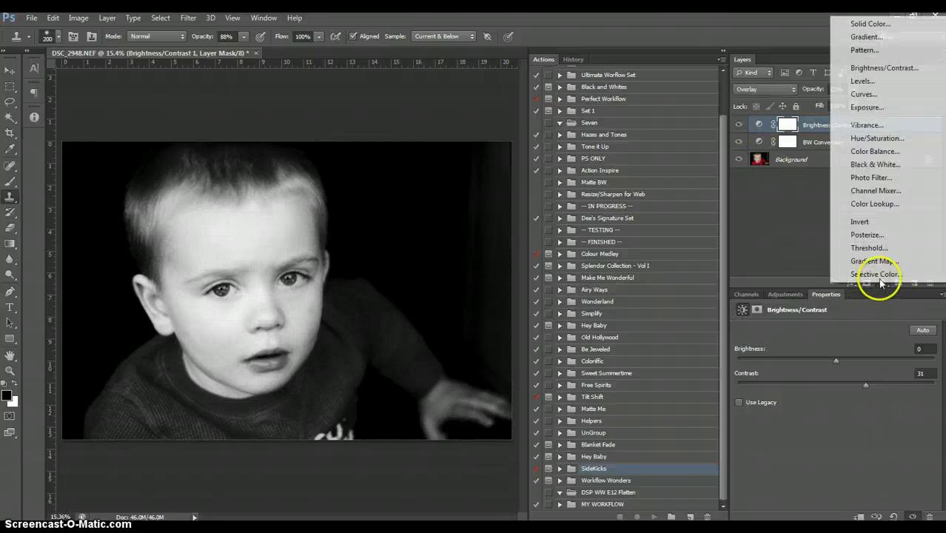
pyautogui.click(865, 27)
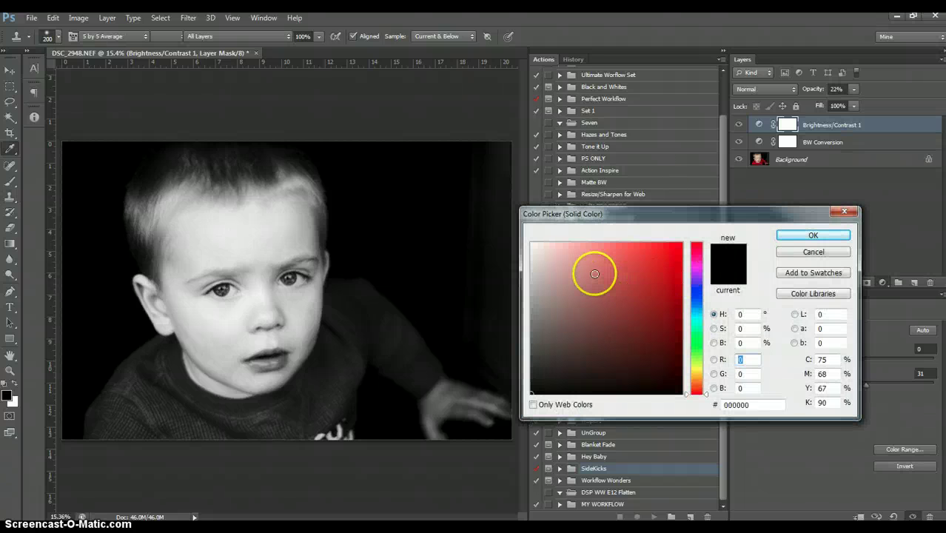
pyautogui.click(531, 245)
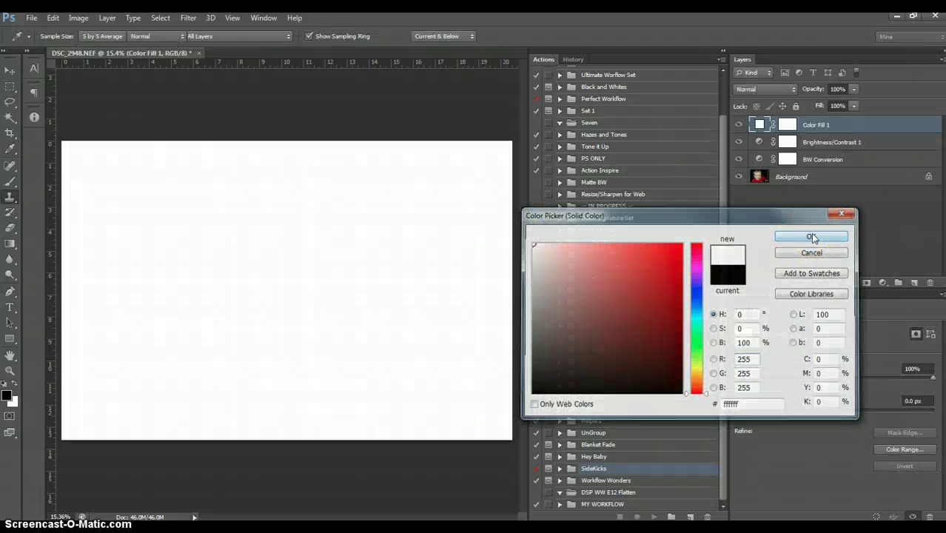
pyautogui.click(812, 235)
pyautogui.moveTo(853, 89); pyautogui.dragTo(799, 102)
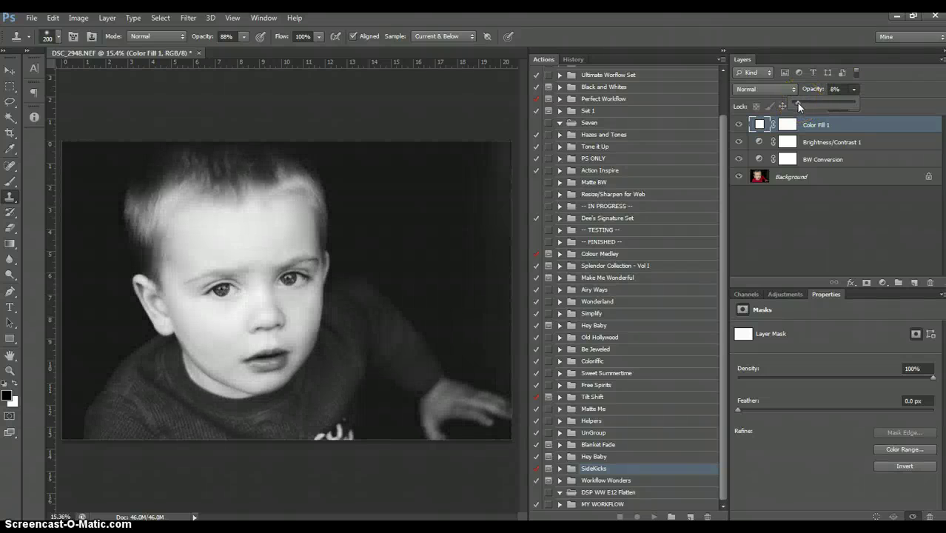
pyautogui.click(739, 125)
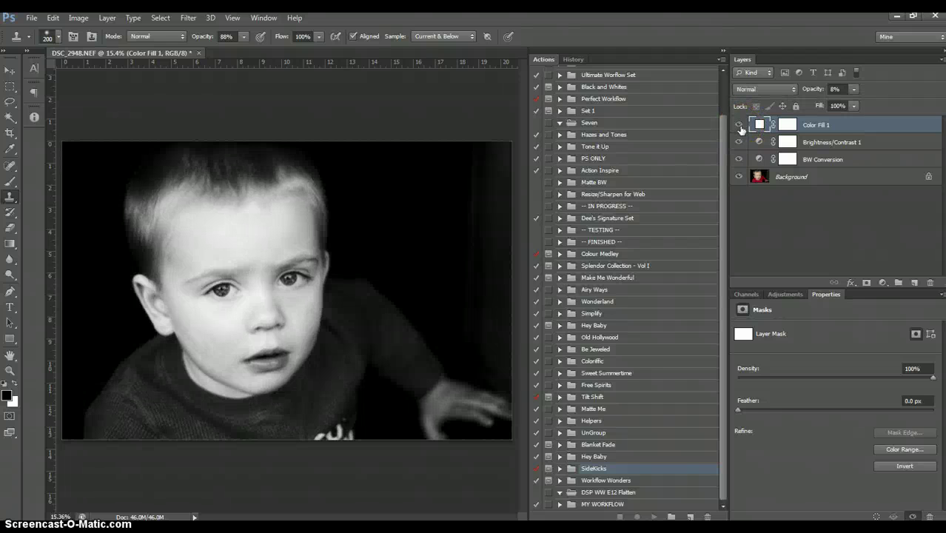
pyautogui.click(739, 125)
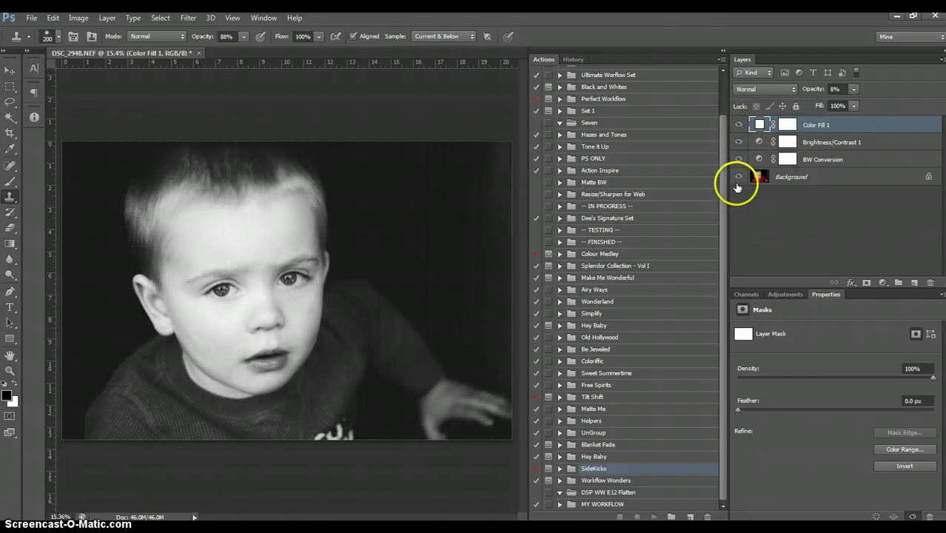
# Step: Rename the Brightness/Contrast layer as "Contrast" and the colour fill layer as "White Fill"
pyautogui.doubleClick(816, 142)
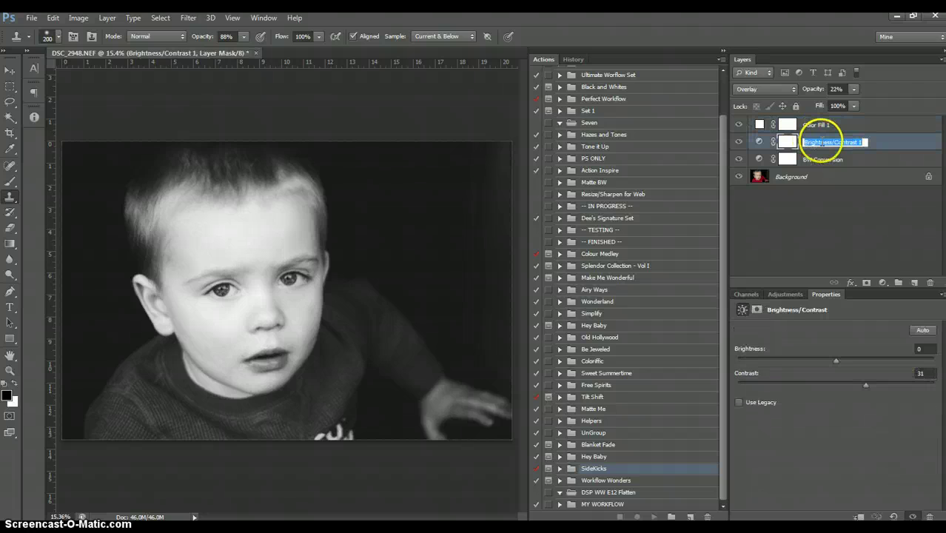
pyautogui.write('C')
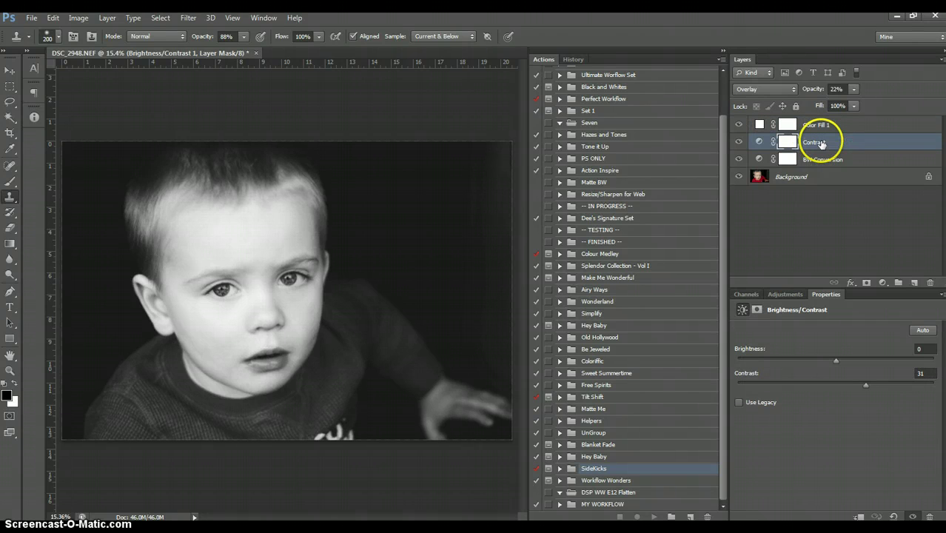
pyautogui.write('ontrast')
pyautogui.doubleClick(818, 124)
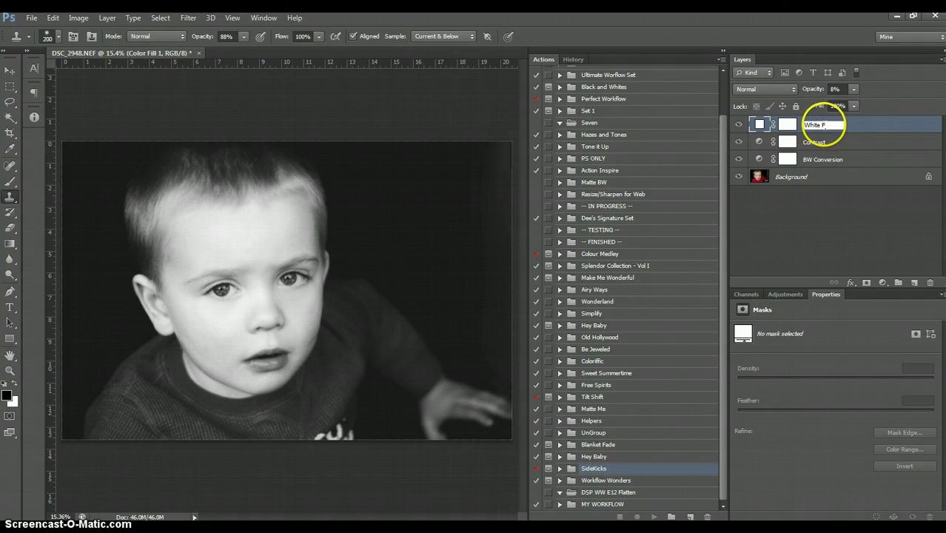
pyautogui.write('White Fill')
pyautogui.press('Return')
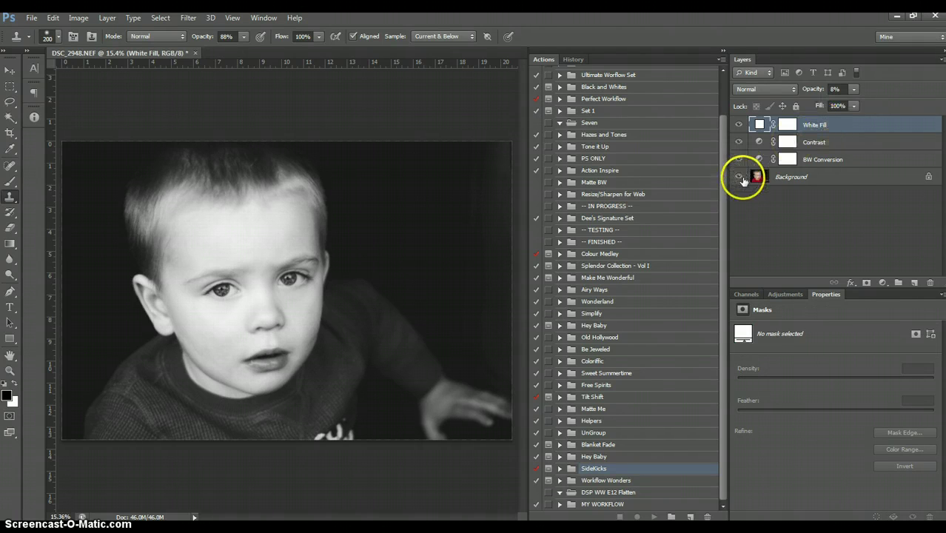
# Step: Compare the original photo with the full edit and with individual layers toggled, ending with only BW Conversion shown over the Background
pyautogui.keyDown('alt'); pyautogui.click(737, 177); pyautogui.keyUp('alt')
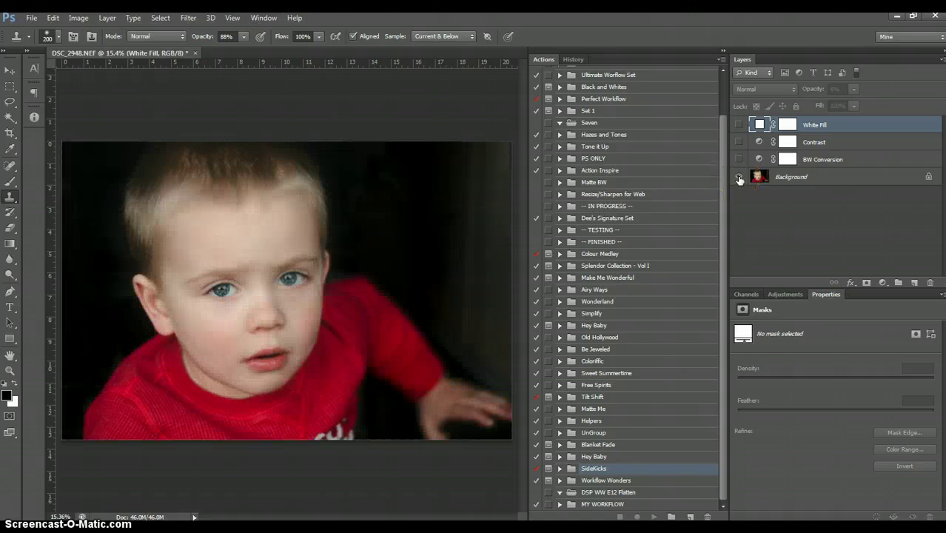
pyautogui.keyDown('alt'); pyautogui.click(738, 177); pyautogui.keyUp('alt')
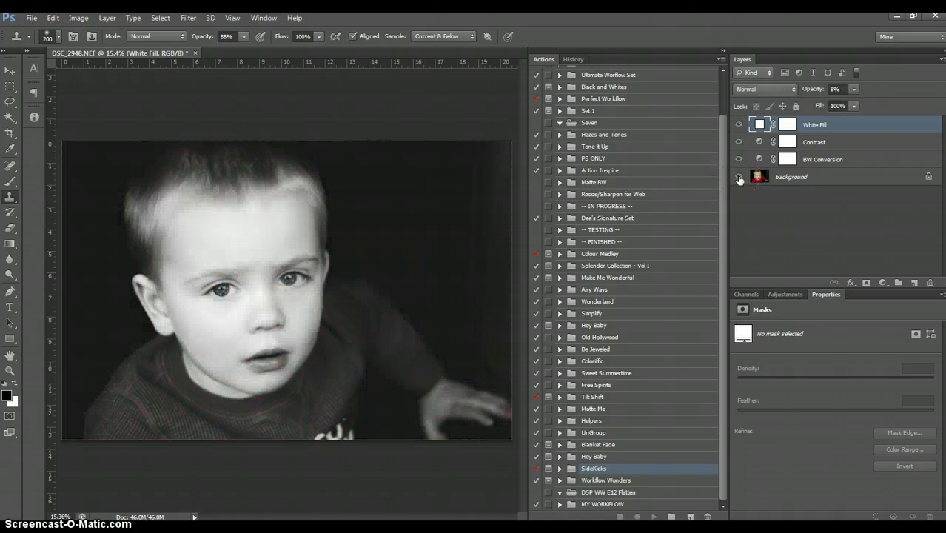
pyautogui.click(738, 124)
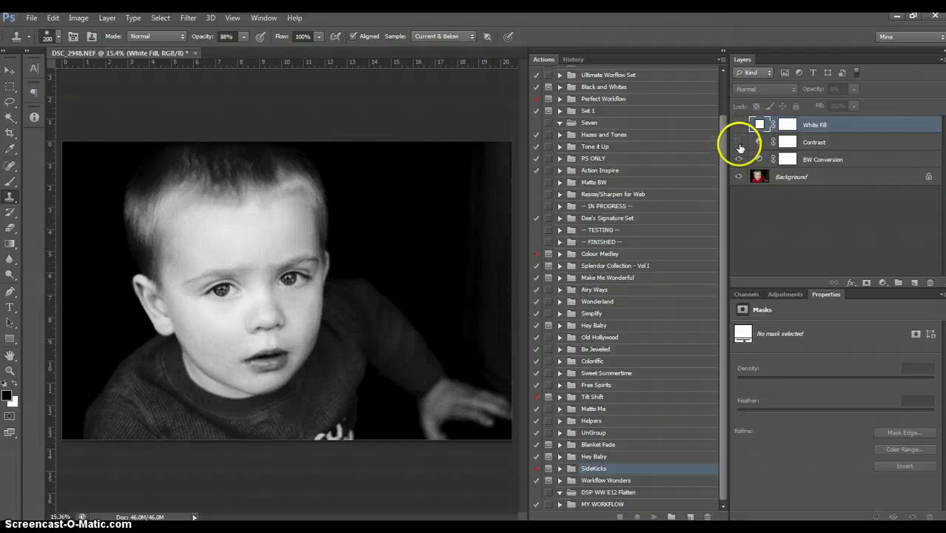
pyautogui.click(738, 125)
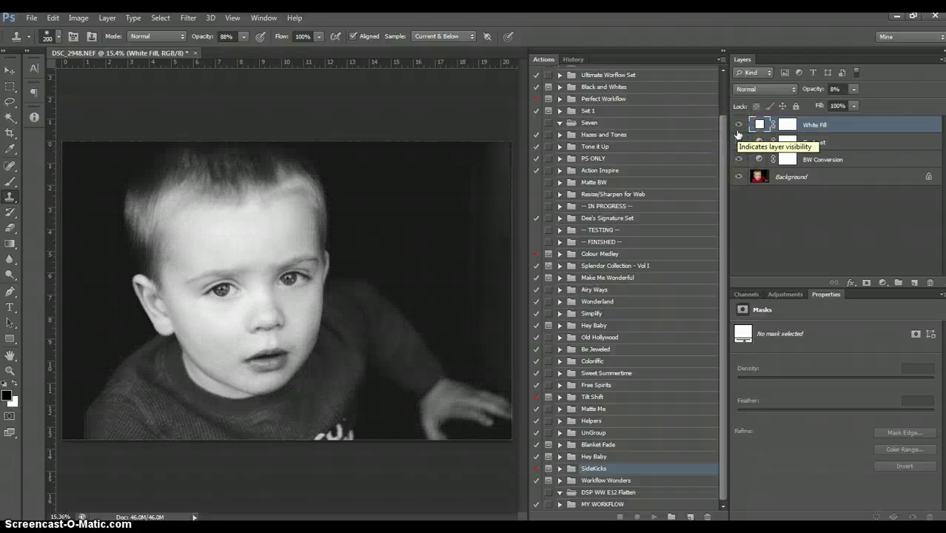
pyautogui.click(738, 141)
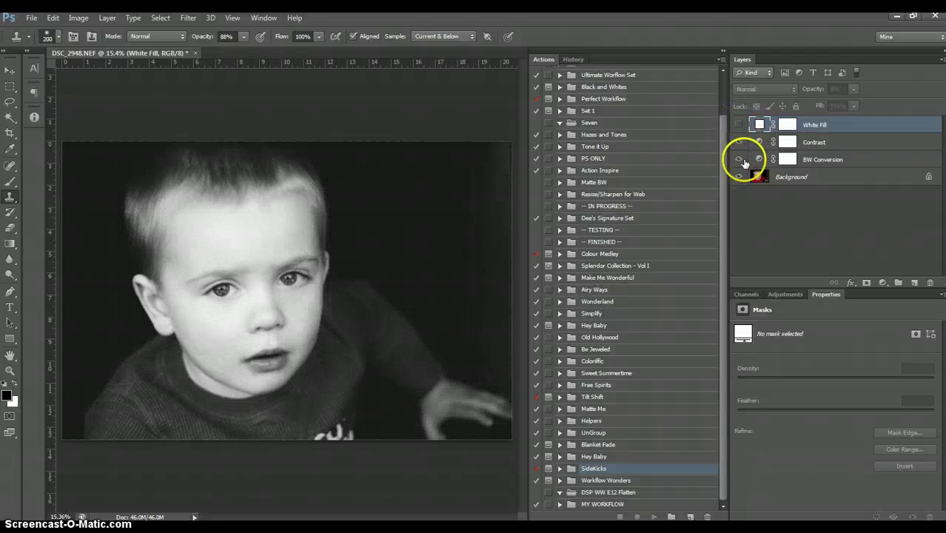
pyautogui.click(738, 159)
pyautogui.click(738, 141)
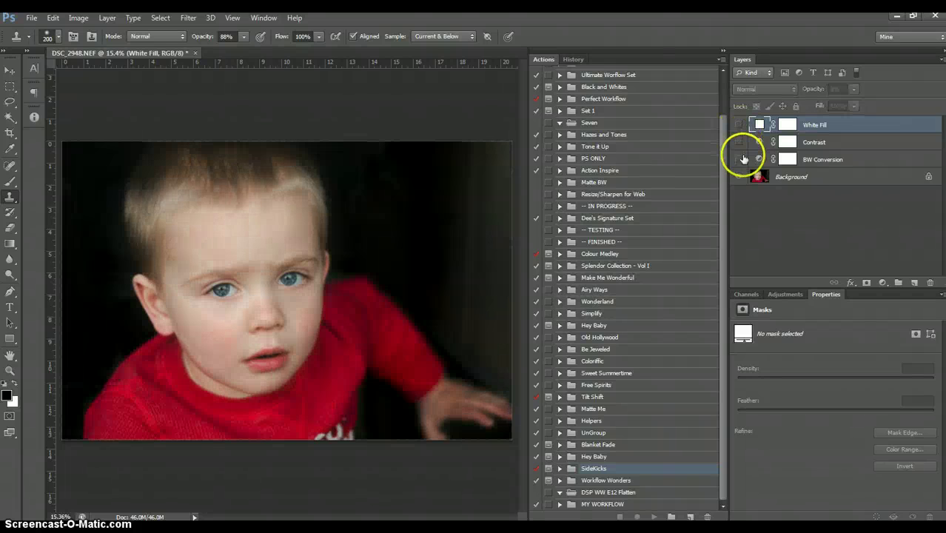
pyautogui.click(738, 158)
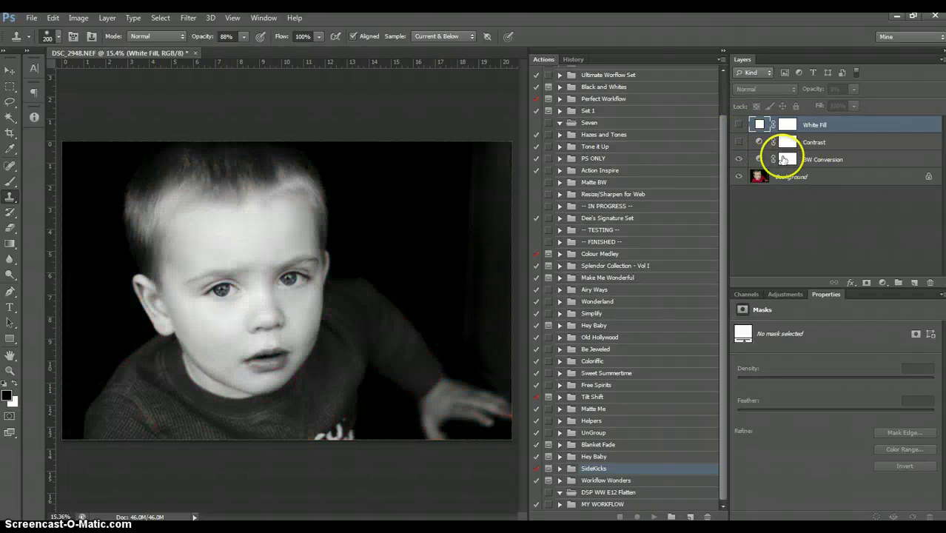
# Step: Move the BW Conversion gradient's black stop to 0% and white stop to 100%, and apply the Black, White preset
pyautogui.click(783, 159)
pyautogui.click(758, 159)
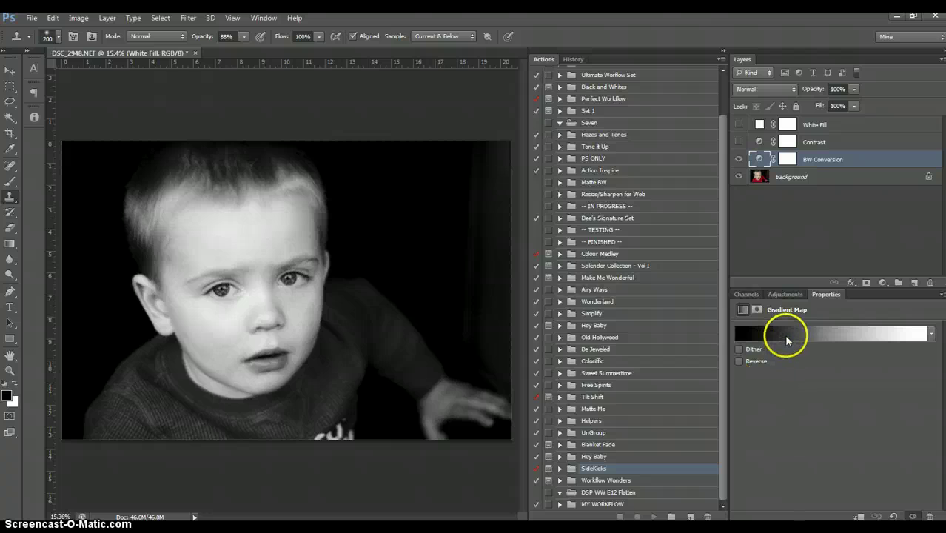
pyautogui.click(786, 337)
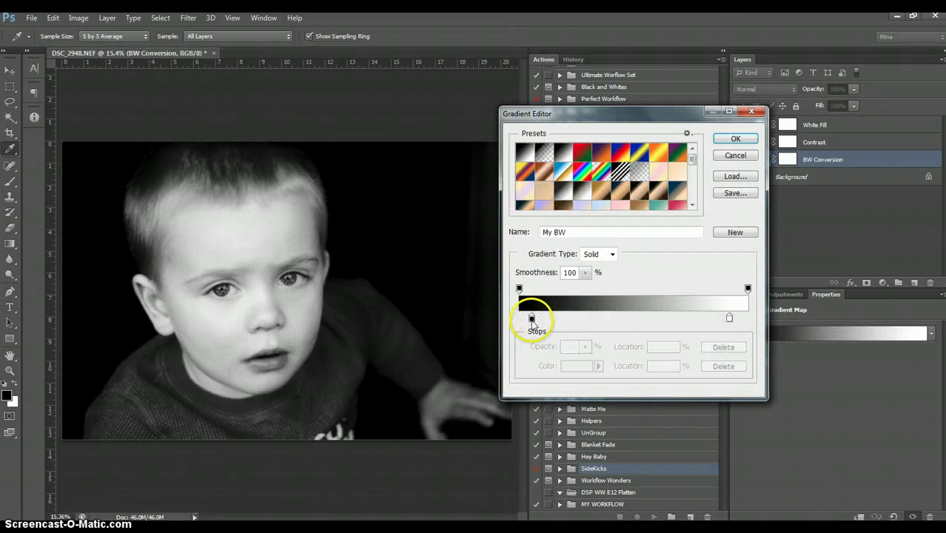
pyautogui.moveTo(532, 320); pyautogui.dragTo(519, 318)
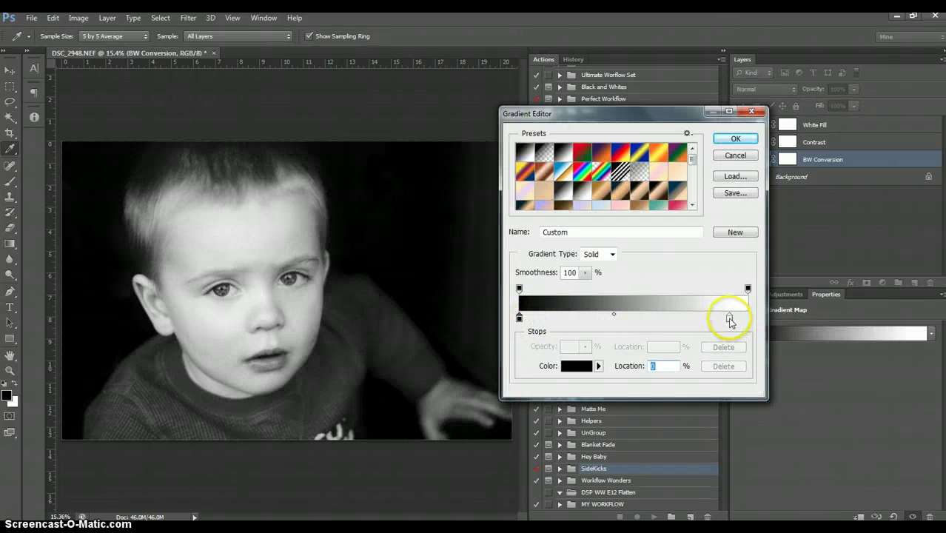
pyautogui.click(729, 318)
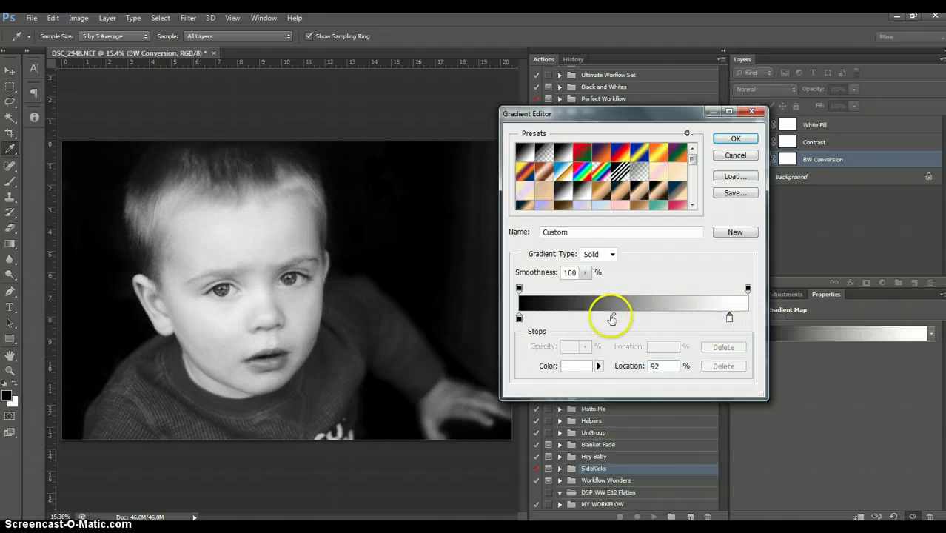
pyautogui.moveTo(731, 320); pyautogui.dragTo(746, 319)
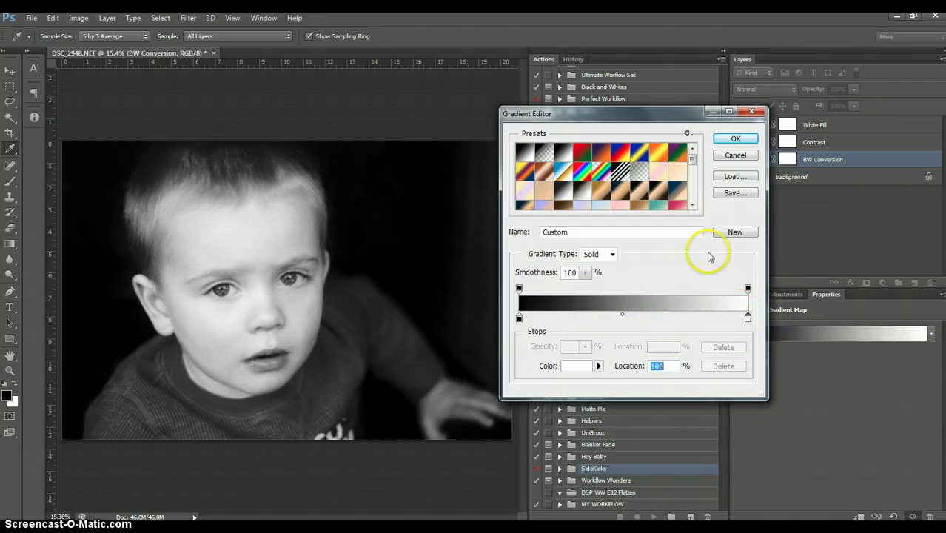
pyautogui.click(563, 152)
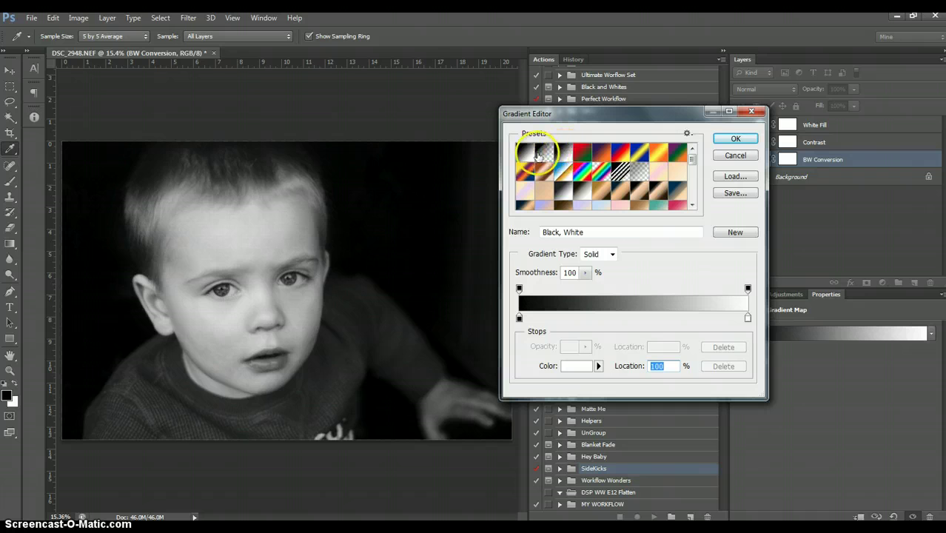
pyautogui.click(734, 140)
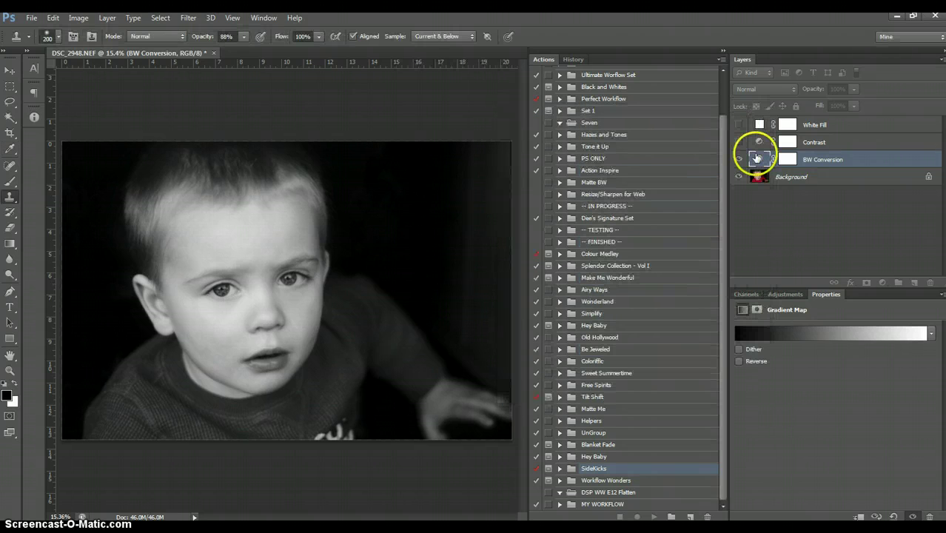
# Step: Compare the photo with the Contrast and White Fill layers shown, ending with both hidden
pyautogui.click(738, 145)
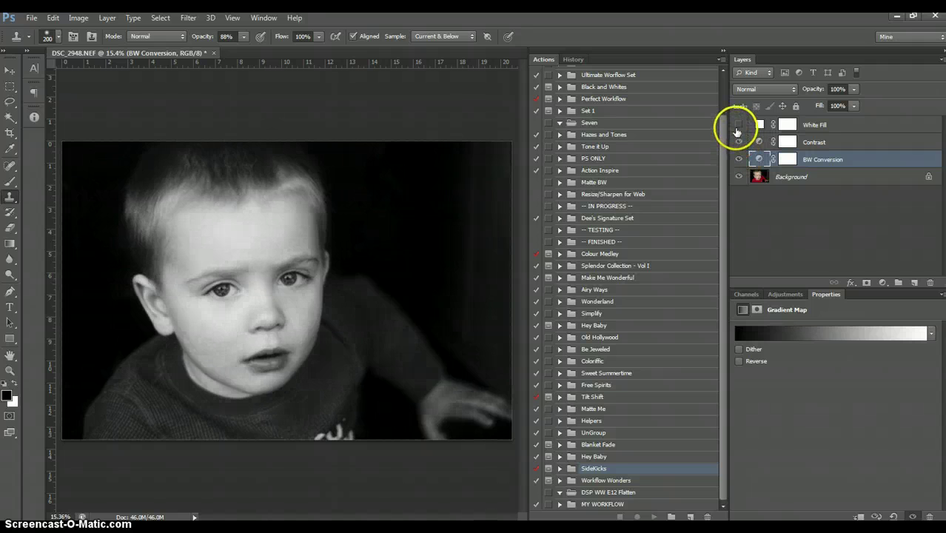
pyautogui.click(737, 125)
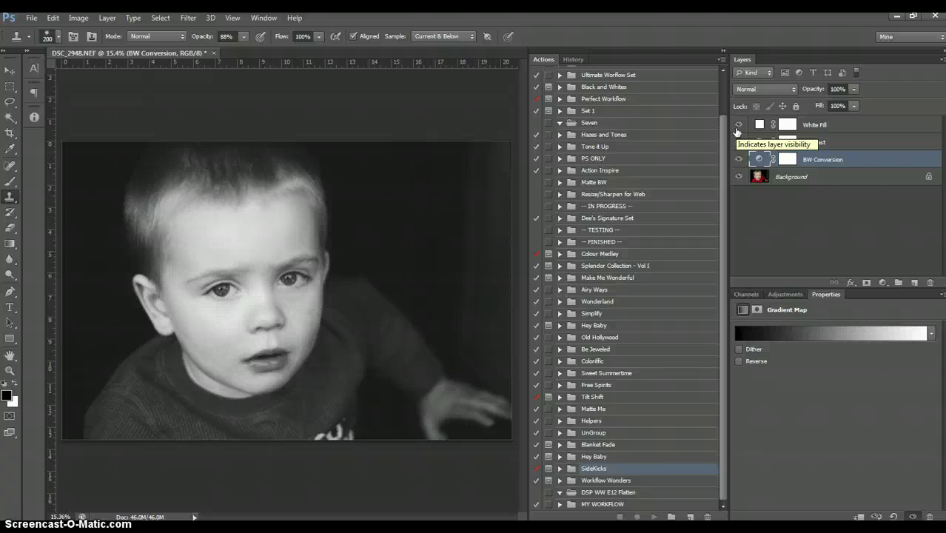
pyautogui.click(737, 126)
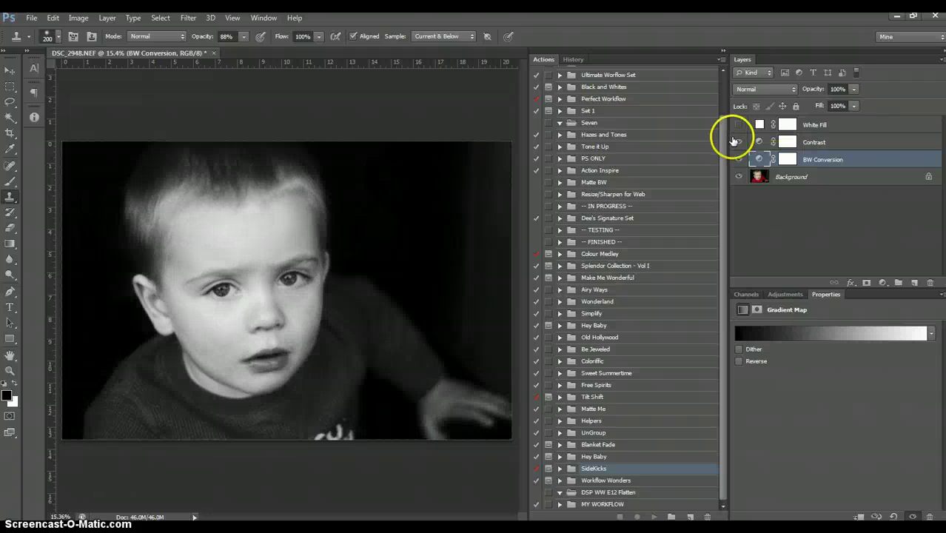
pyautogui.click(738, 142)
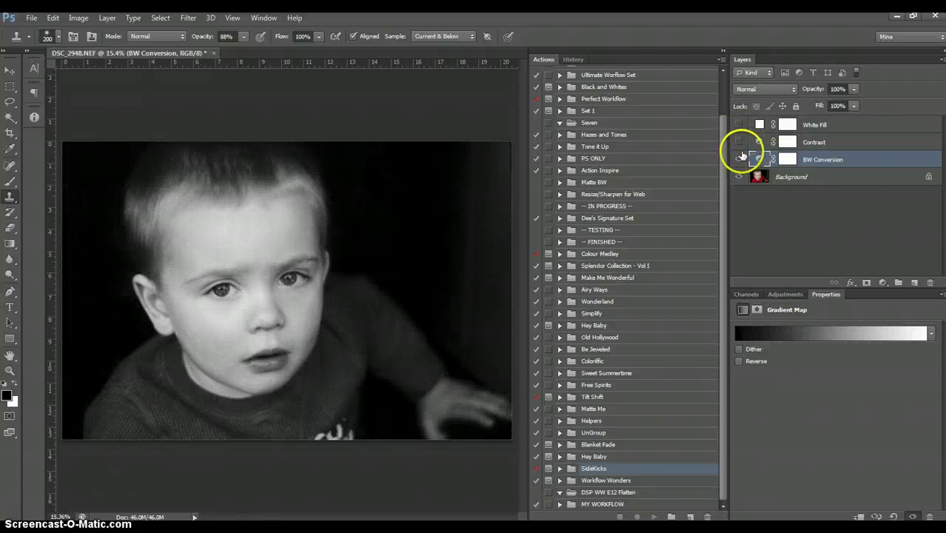